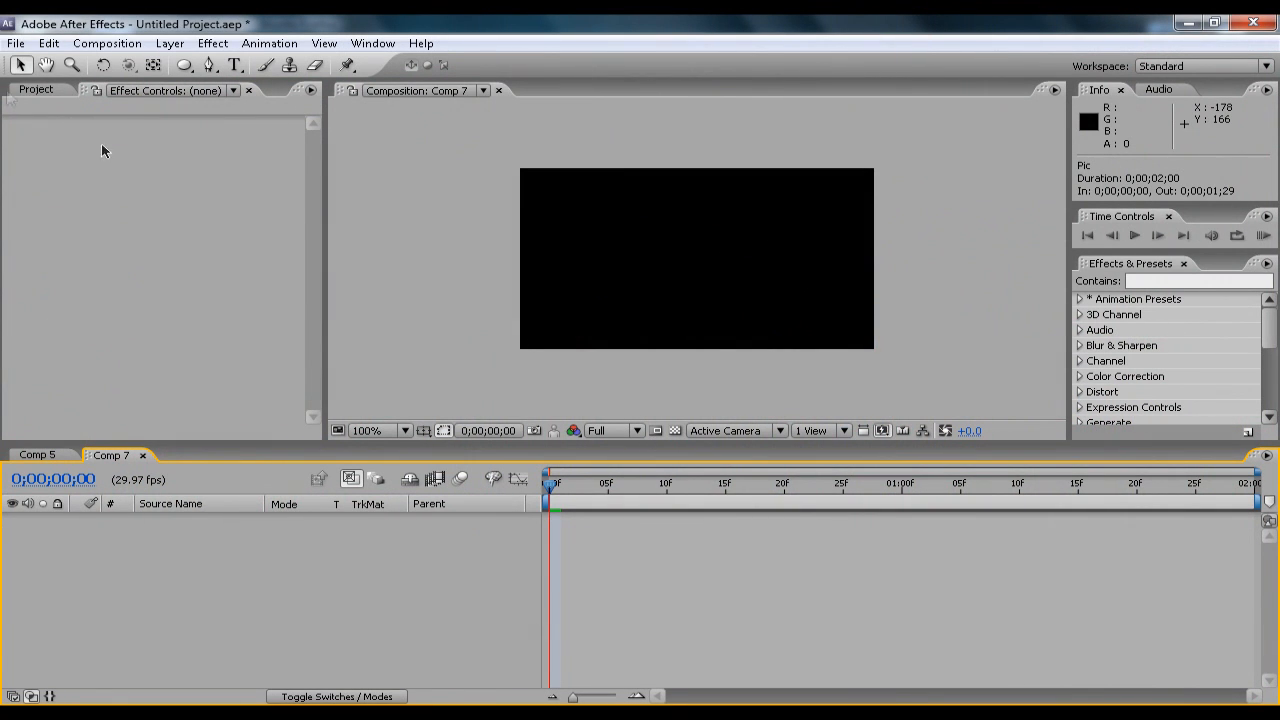
Step: Place nsb.jpg from the Project panel into Comp 7, scaled and shifted to fill the frame
left_click(36, 89)
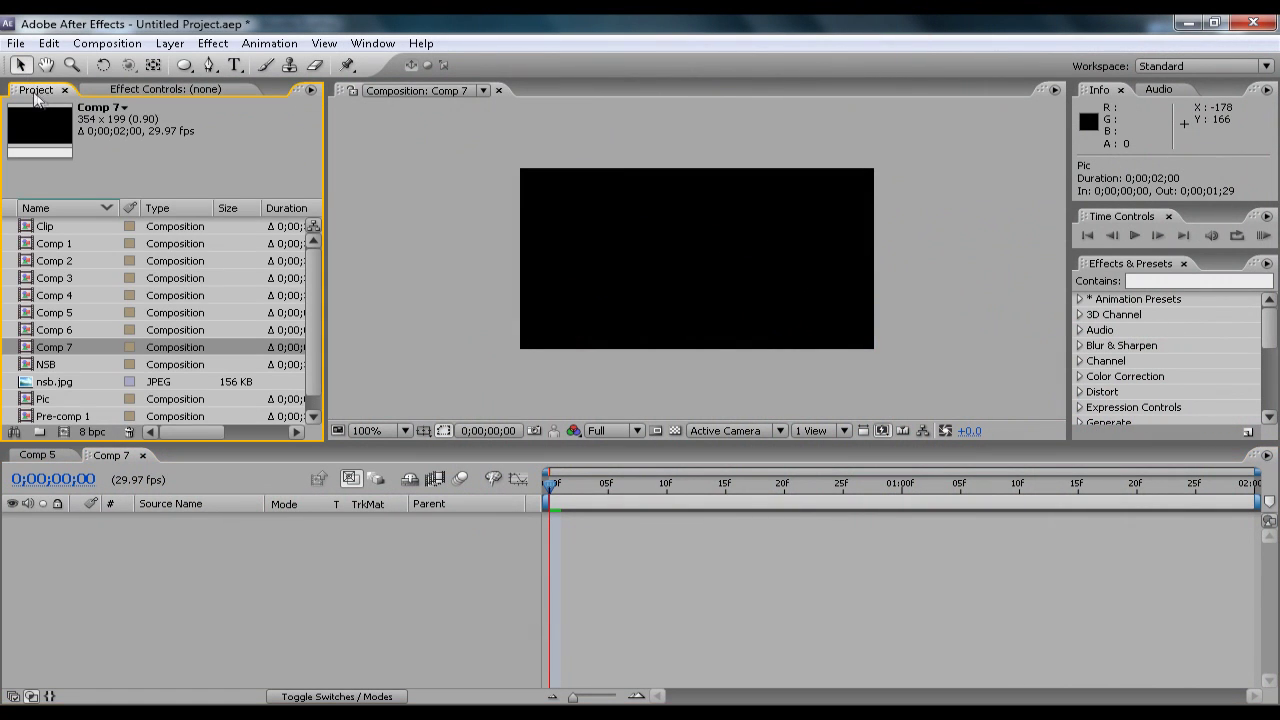
left_click(54, 366)
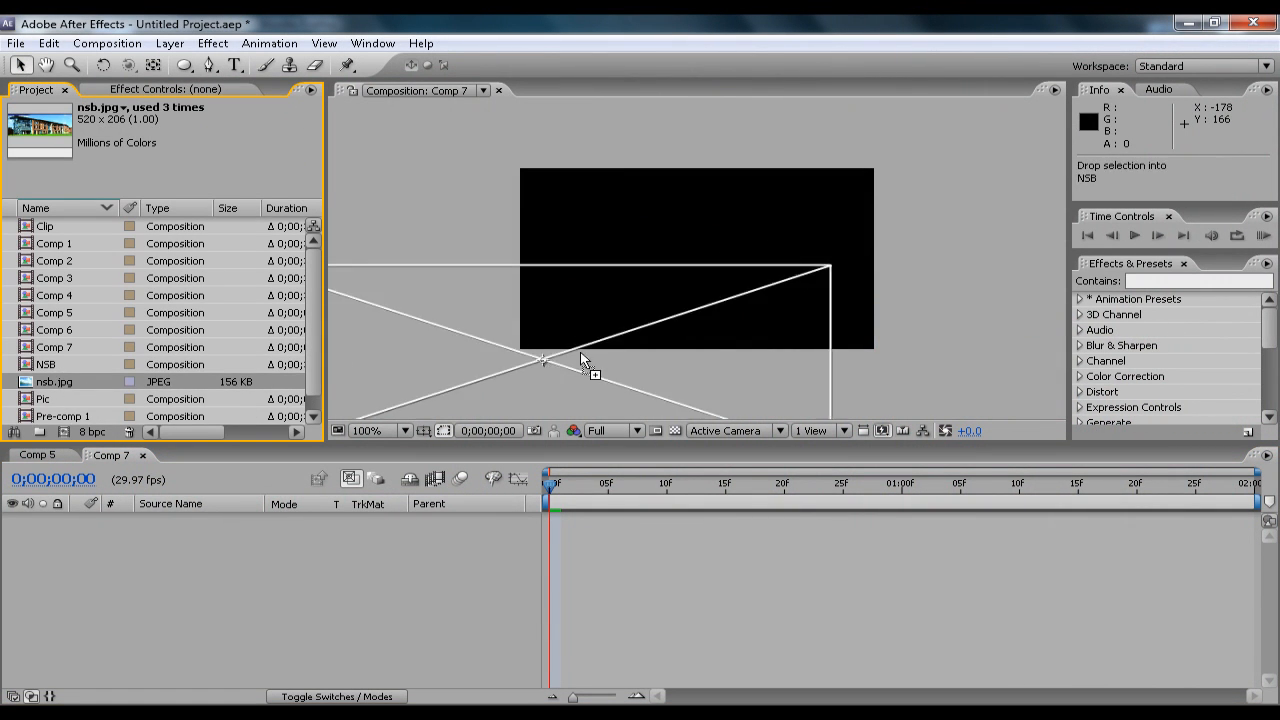
left_click_drag(85, 391, 672, 271)
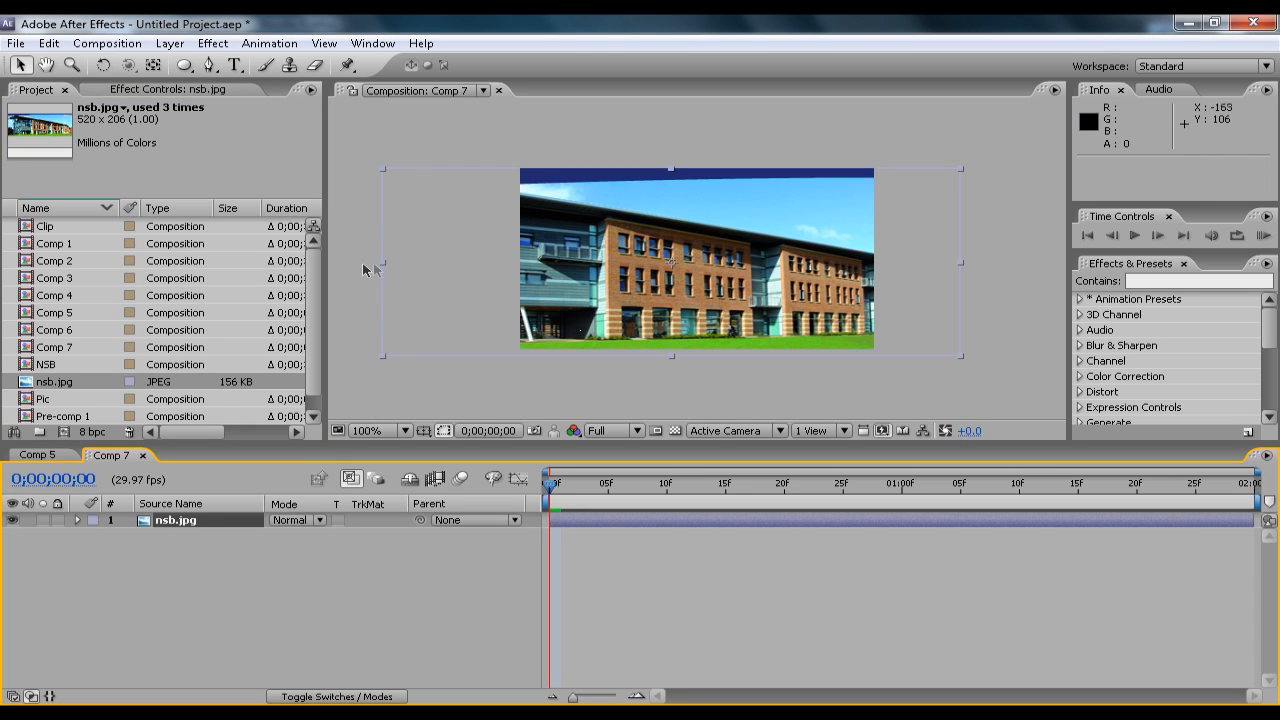
left_click_drag(383, 262, 490, 262)
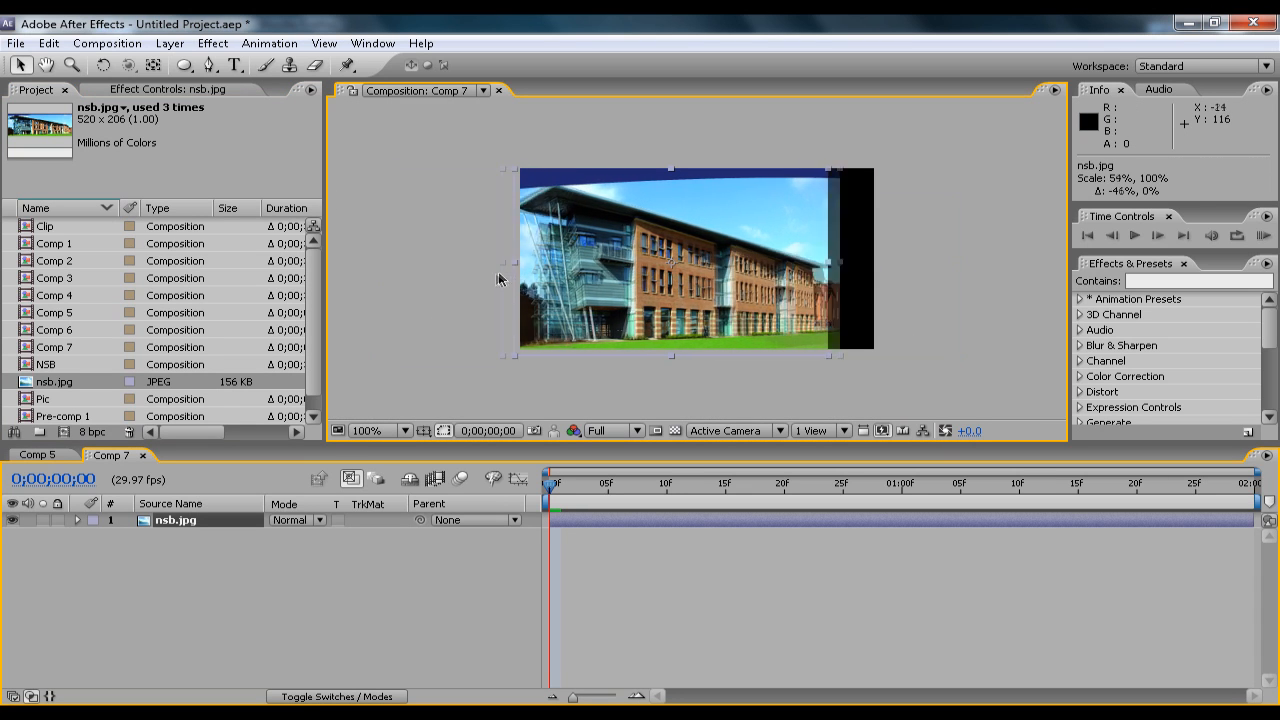
left_click_drag(570, 279, 604, 278)
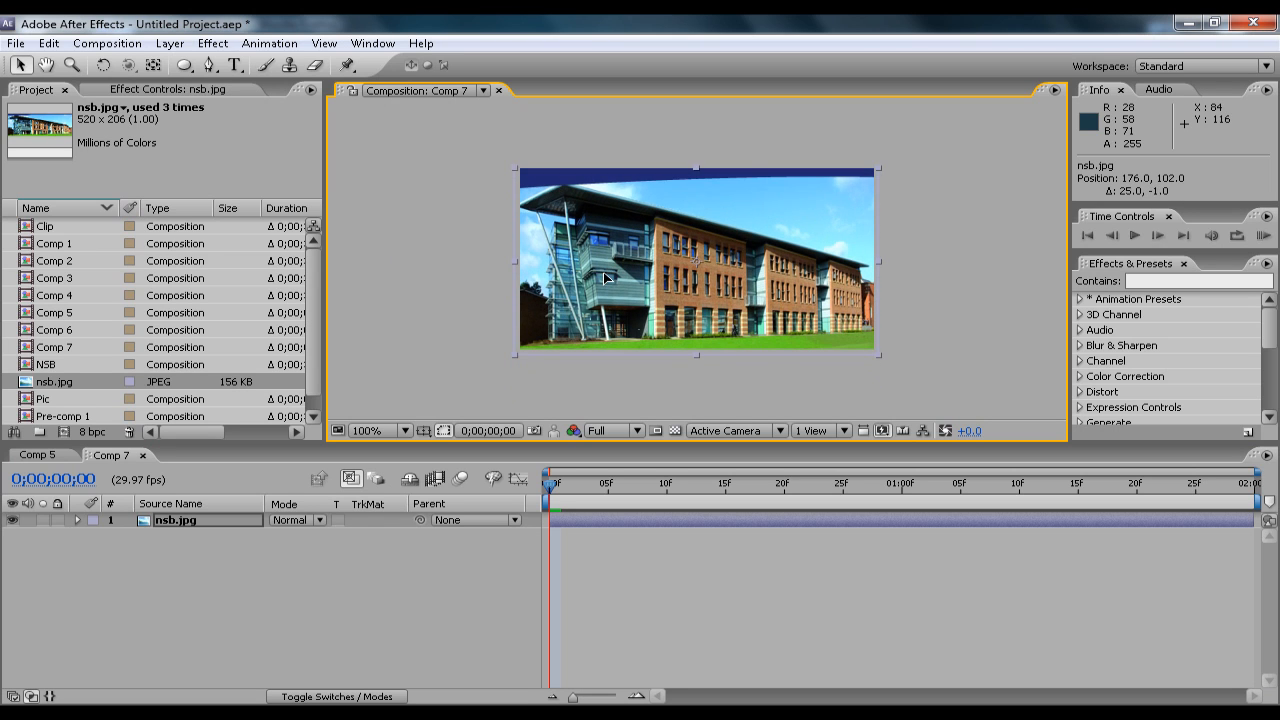
Step: Check the fit at full-frame zoom and select the photo layer for effects
left_click(362, 338)
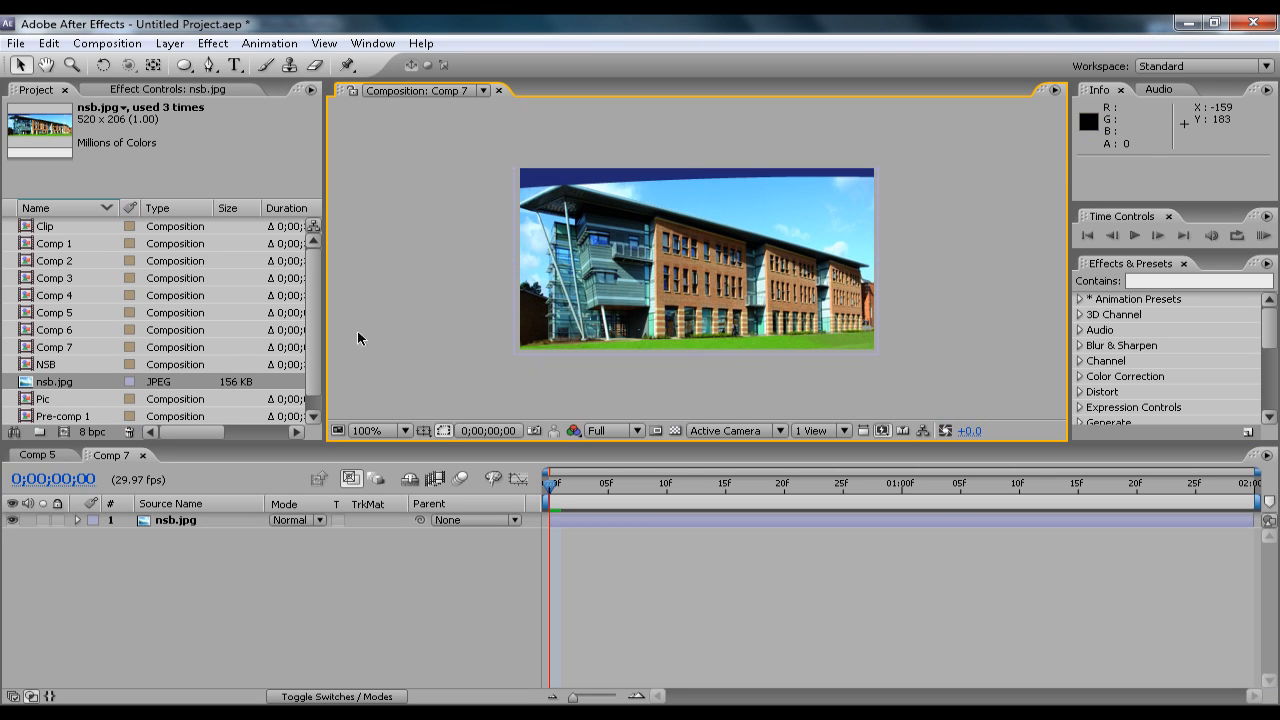
key("period")
key("comma")
left_click(172, 520)
left_click(212, 43)
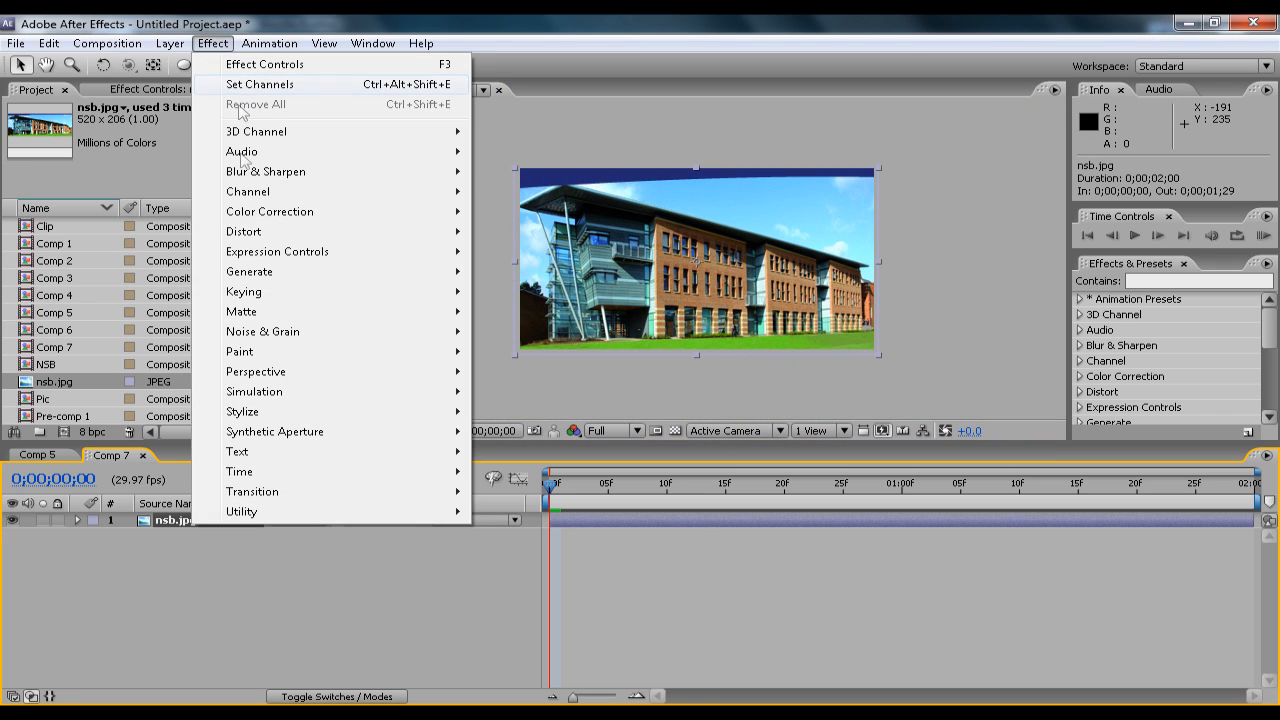
mouse_move(270, 211)
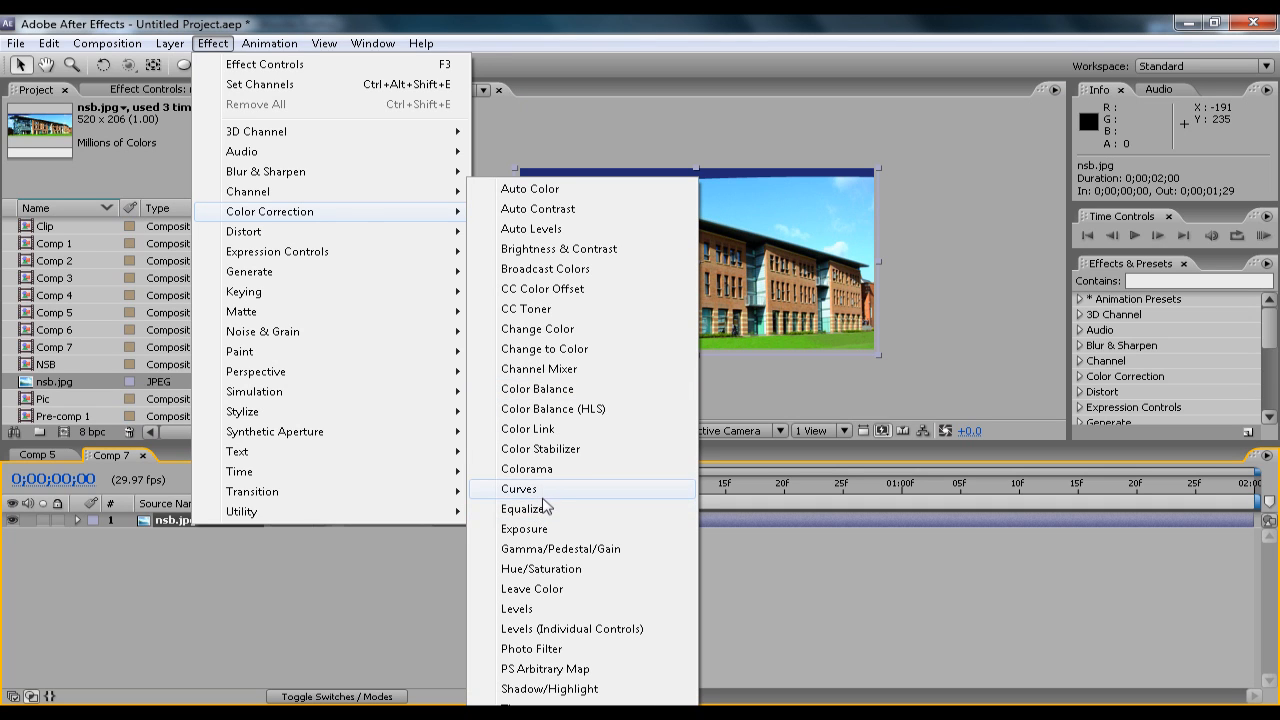
Step: Apply Curves to the photo and bend the graph into an S-shape for more contrast
left_click(519, 489)
left_click_drag(116, 283, 127, 293)
mouse_move(160, 250)
left_mouse_down()
mouse_move(178, 200)
mouse_move(176, 233)
left_mouse_up()
left_click(473, 257)
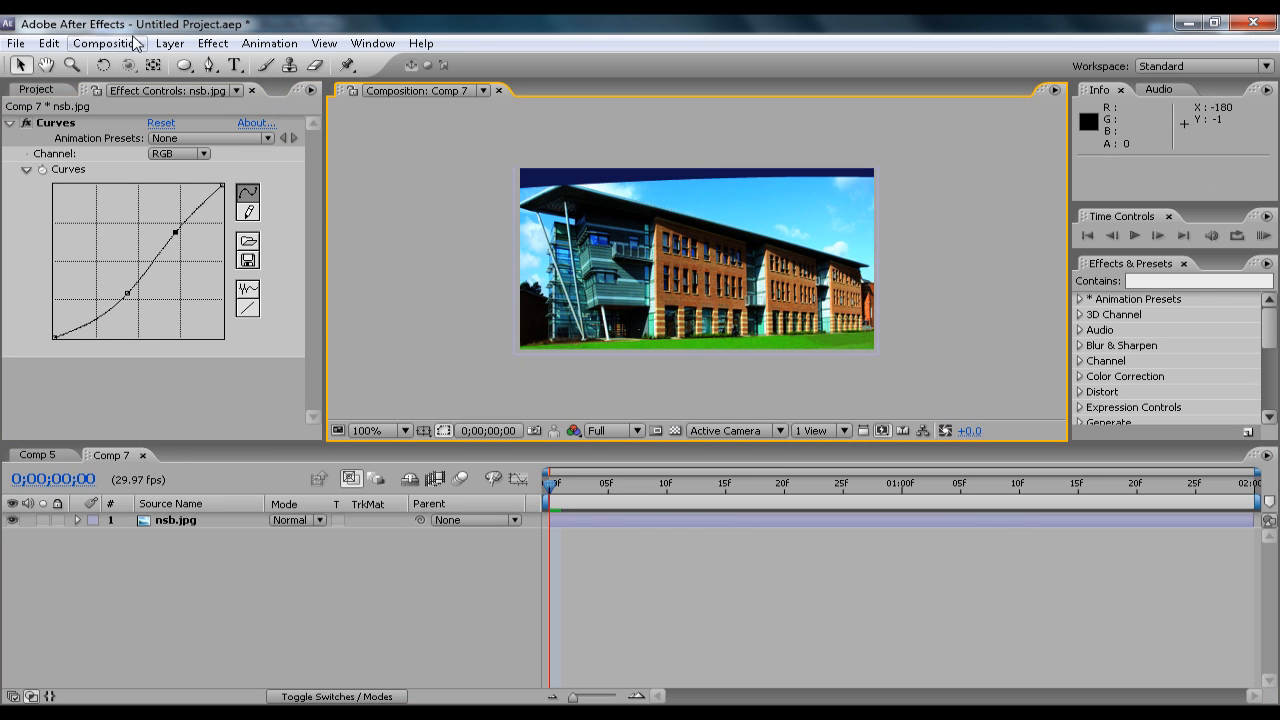
left_click(9, 123)
Step: Apply CC Toner to the photo with dark blue midtones
left_click(212, 43)
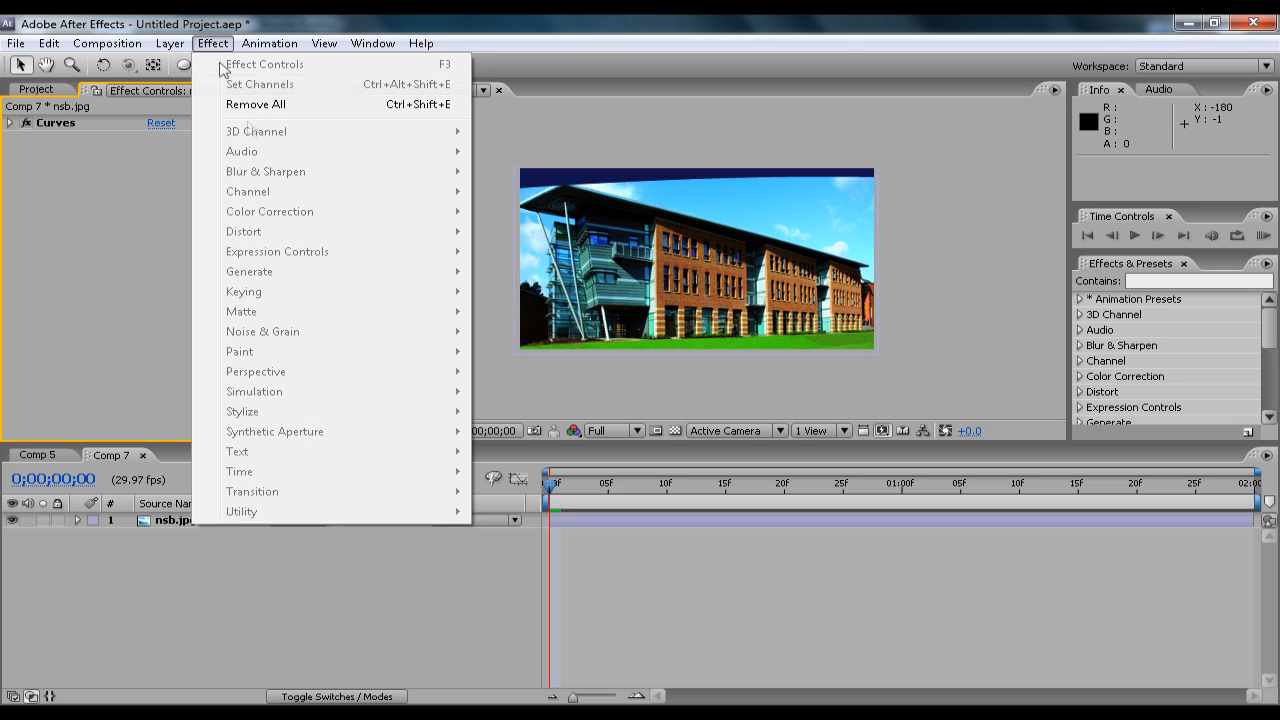
left_click(165, 520)
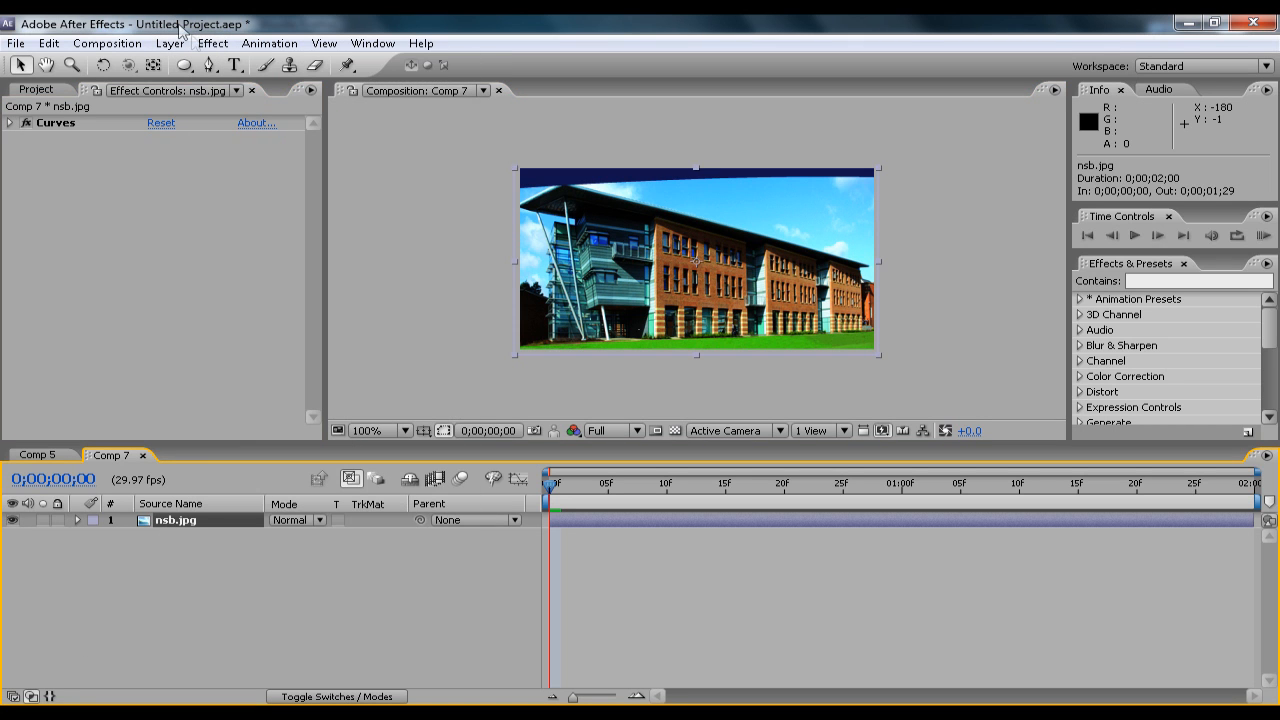
left_click(212, 43)
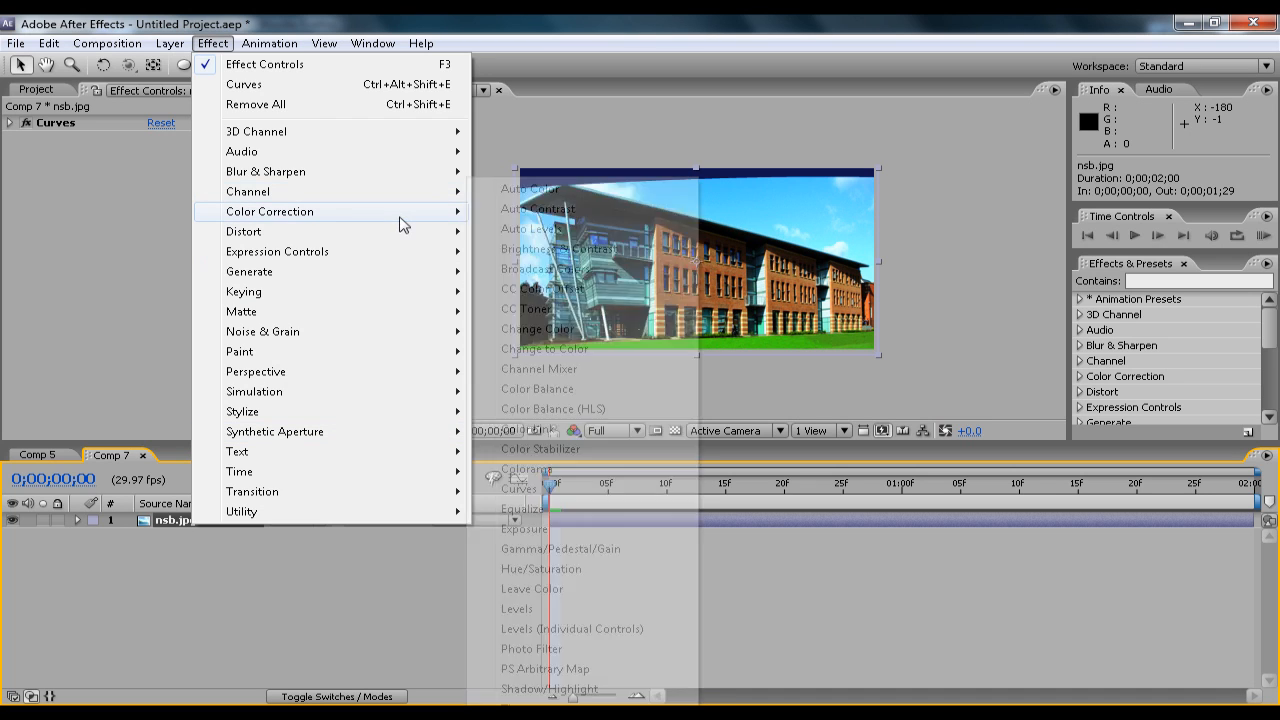
mouse_move(269, 211)
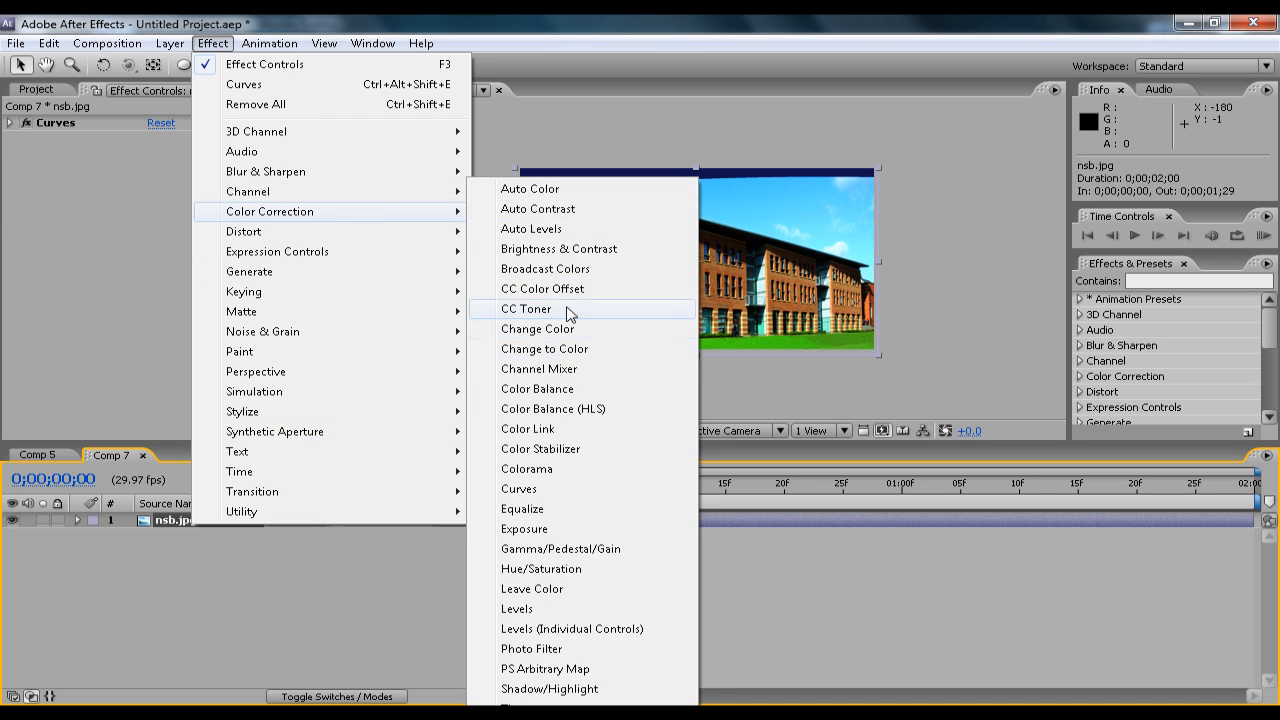
left_click(565, 309)
left_click(160, 185)
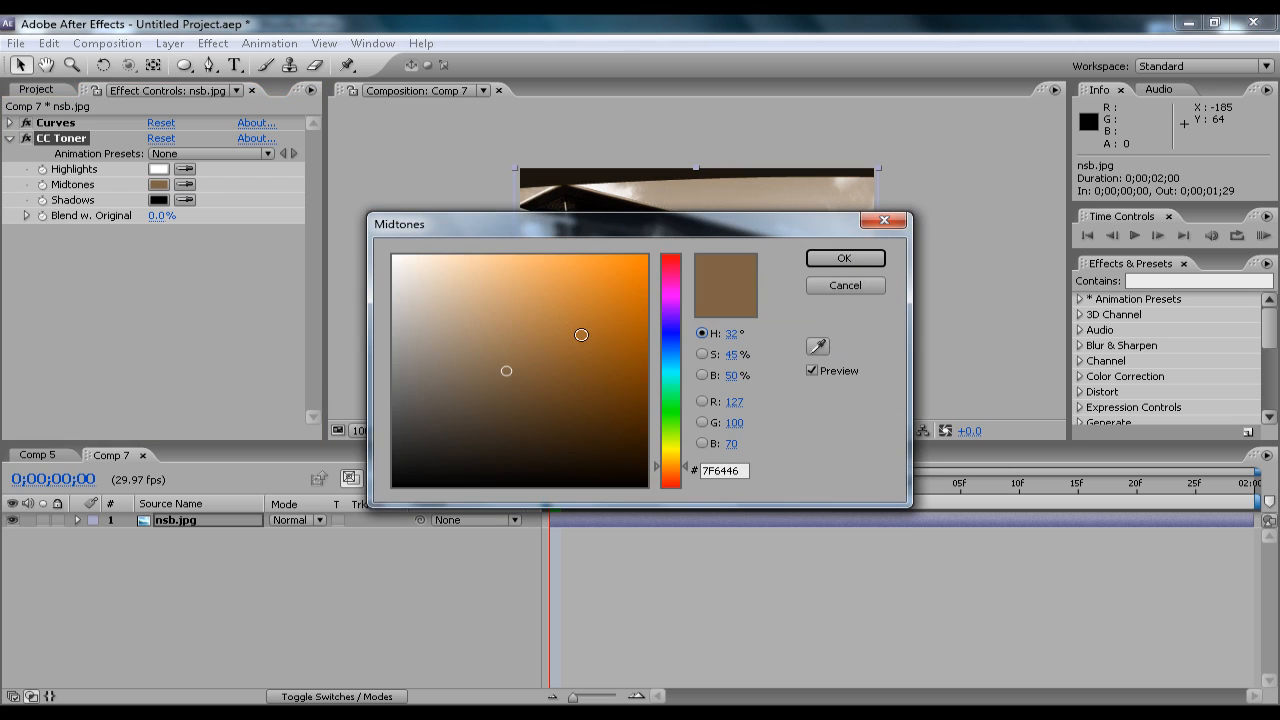
mouse_move(670, 380)
left_mouse_down()
mouse_move(669, 346)
mouse_move(645, 451)
left_mouse_up()
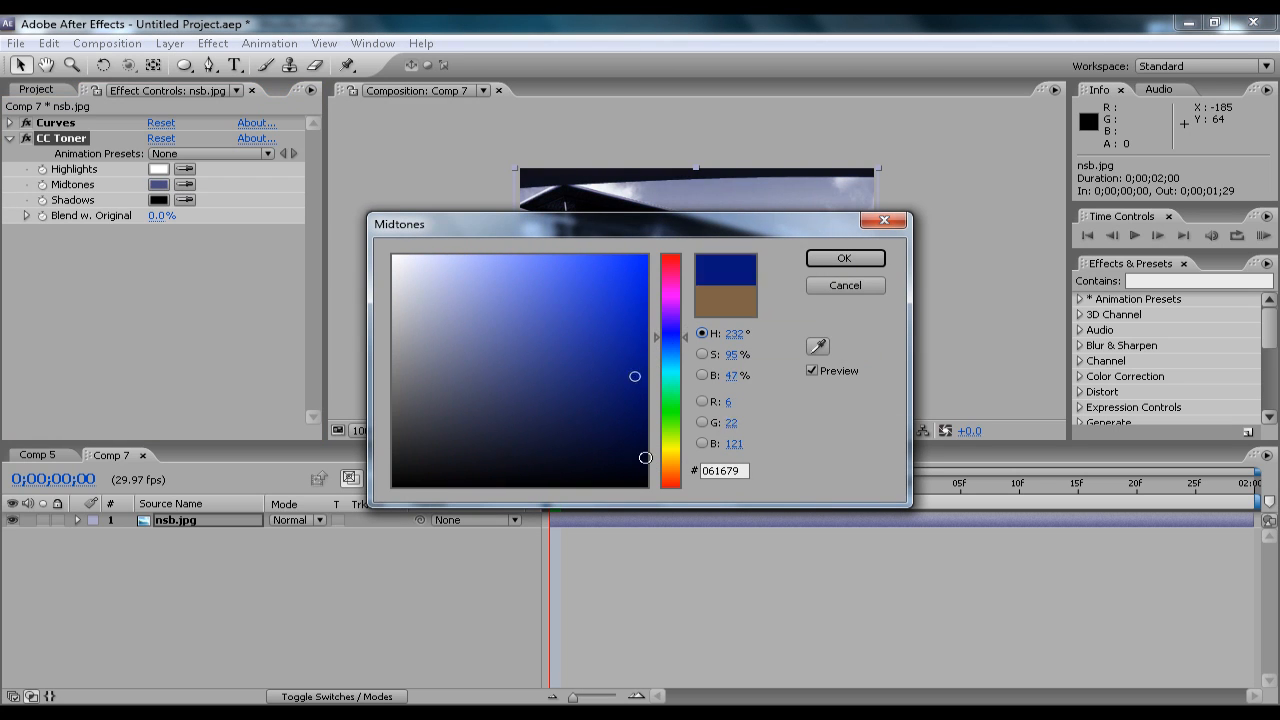
left_click(844, 258)
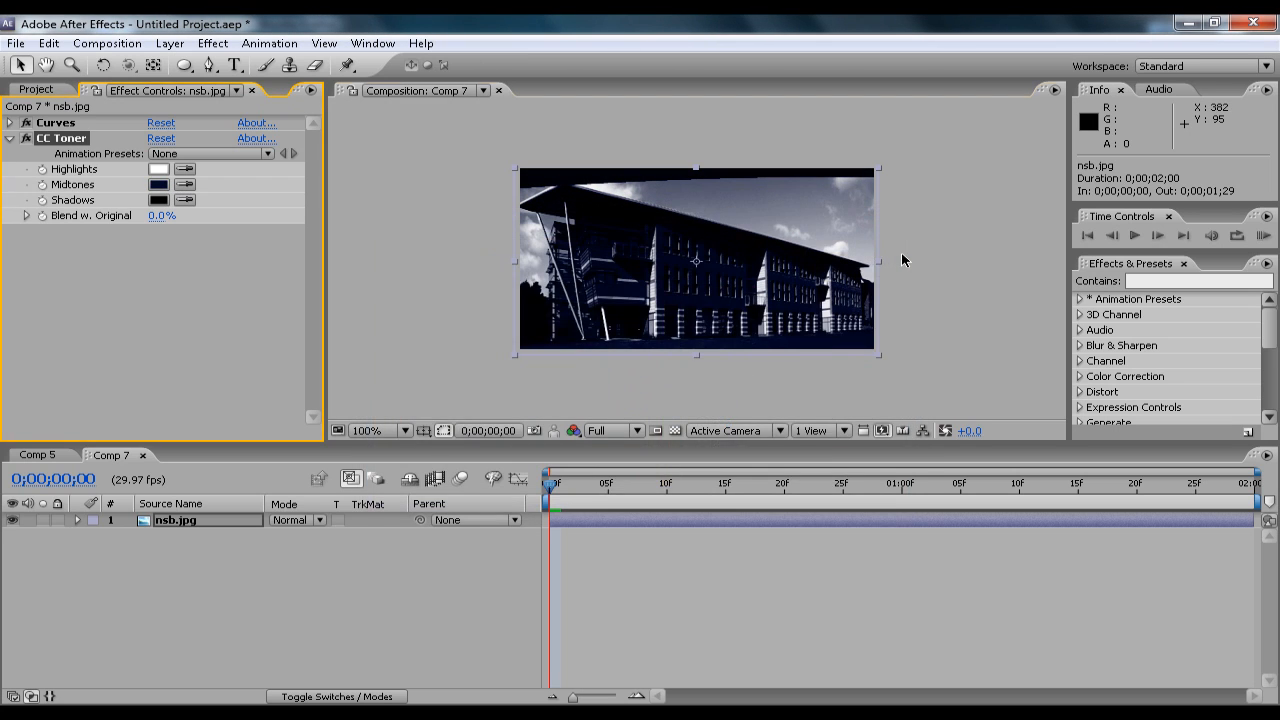
Step: Set CC Toner's Blend w. Original to 37%
left_click_drag(160, 218, 197, 220)
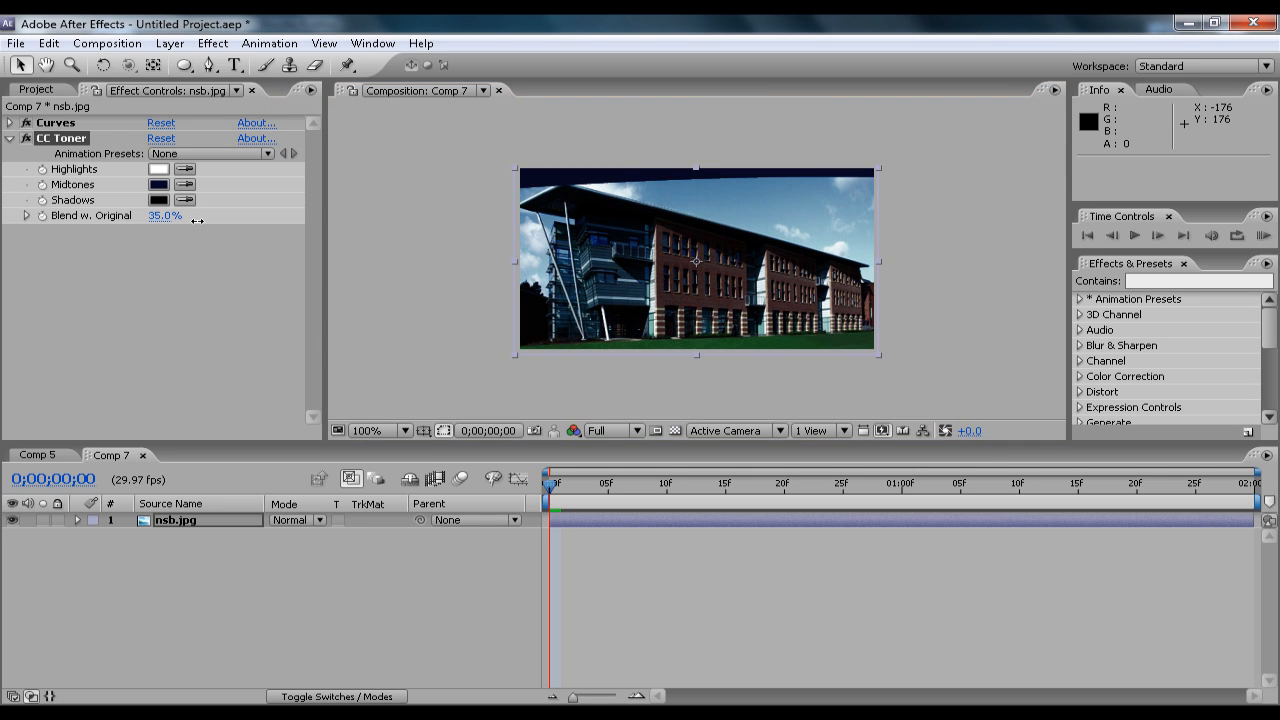
left_click(197, 233)
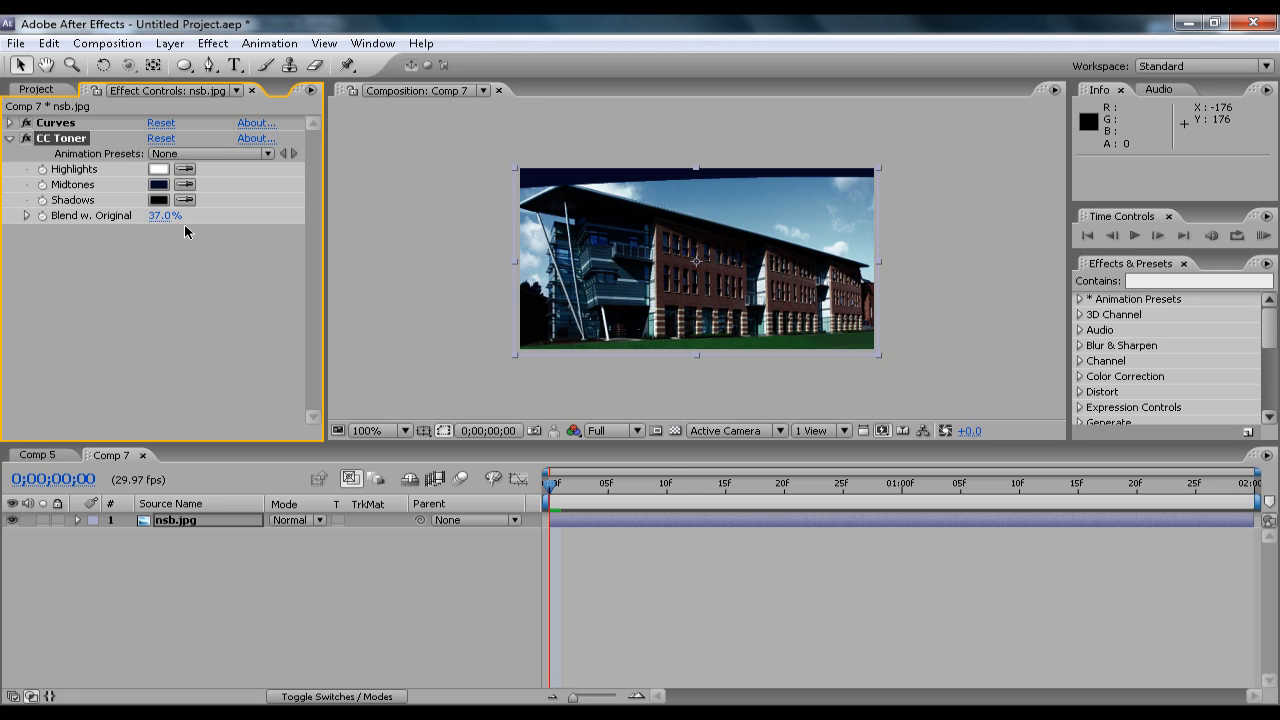
left_click(10, 138)
Step: Pre-compose the toned photo layer into nsb.jpg Comp 1, moving all attributes
key("q")
left_click(166, 522)
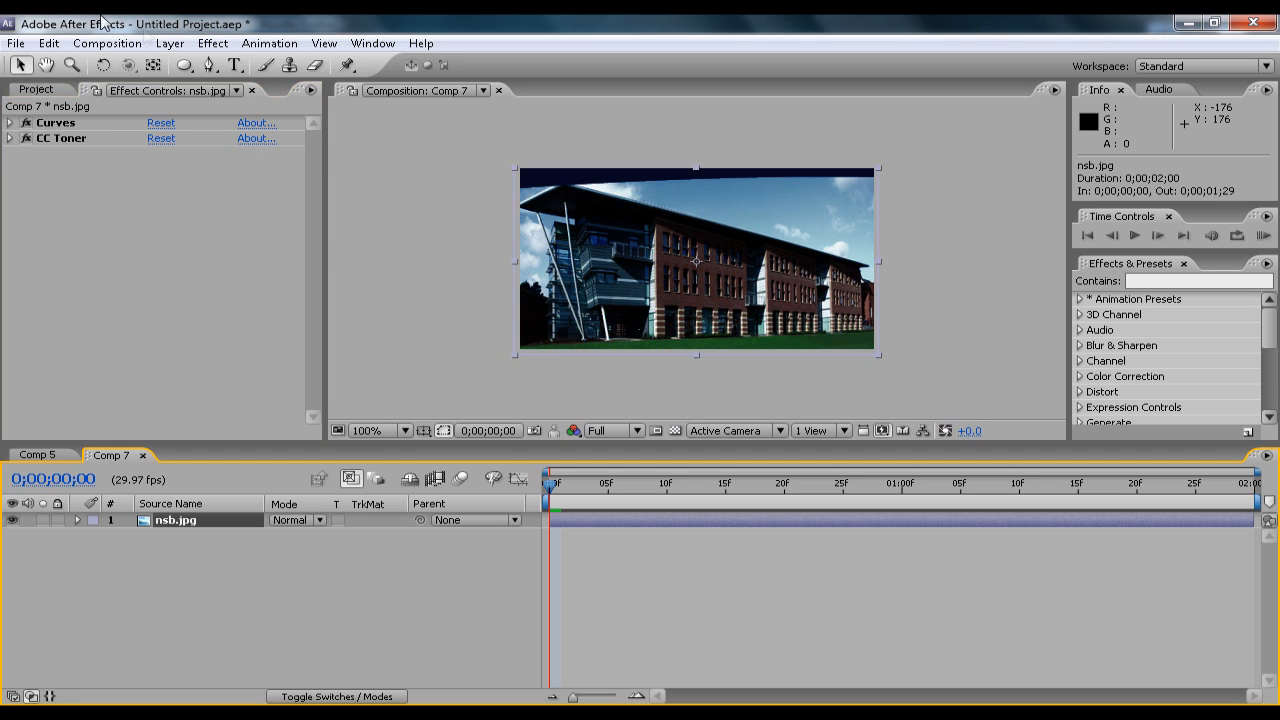
key("q")
key("q")
left_click(169, 43)
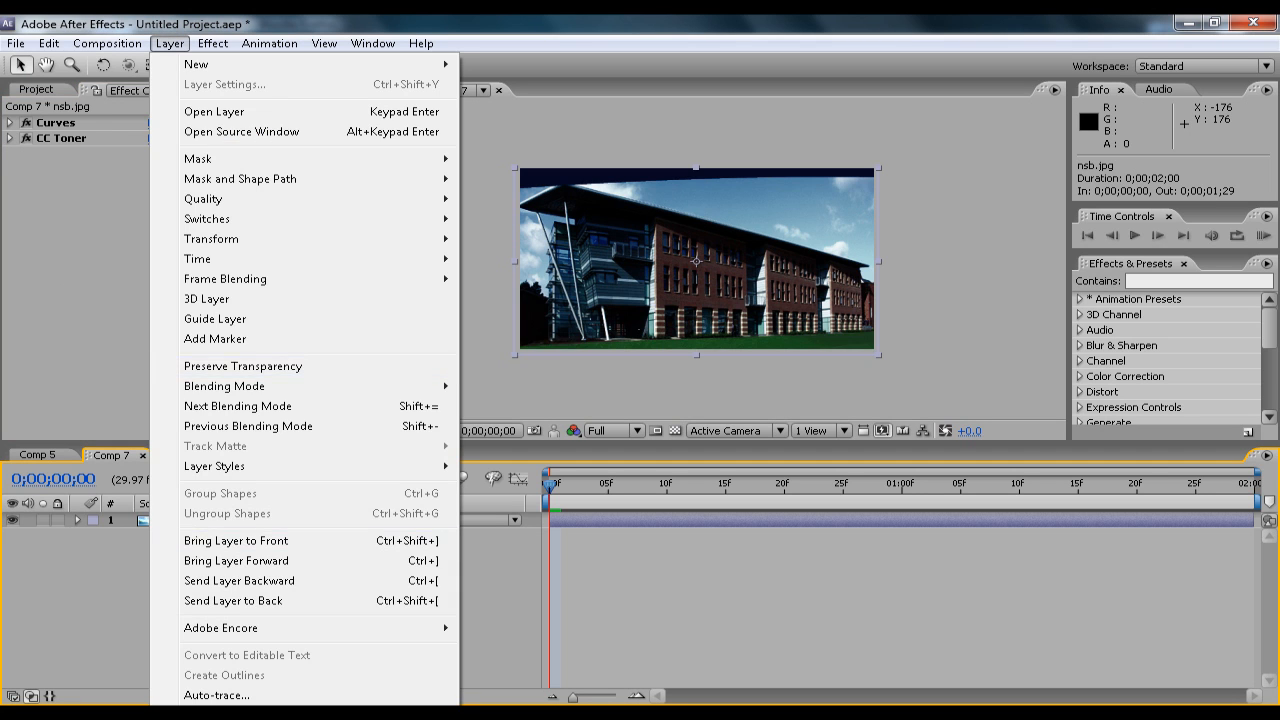
key("ctrl+shift+c")
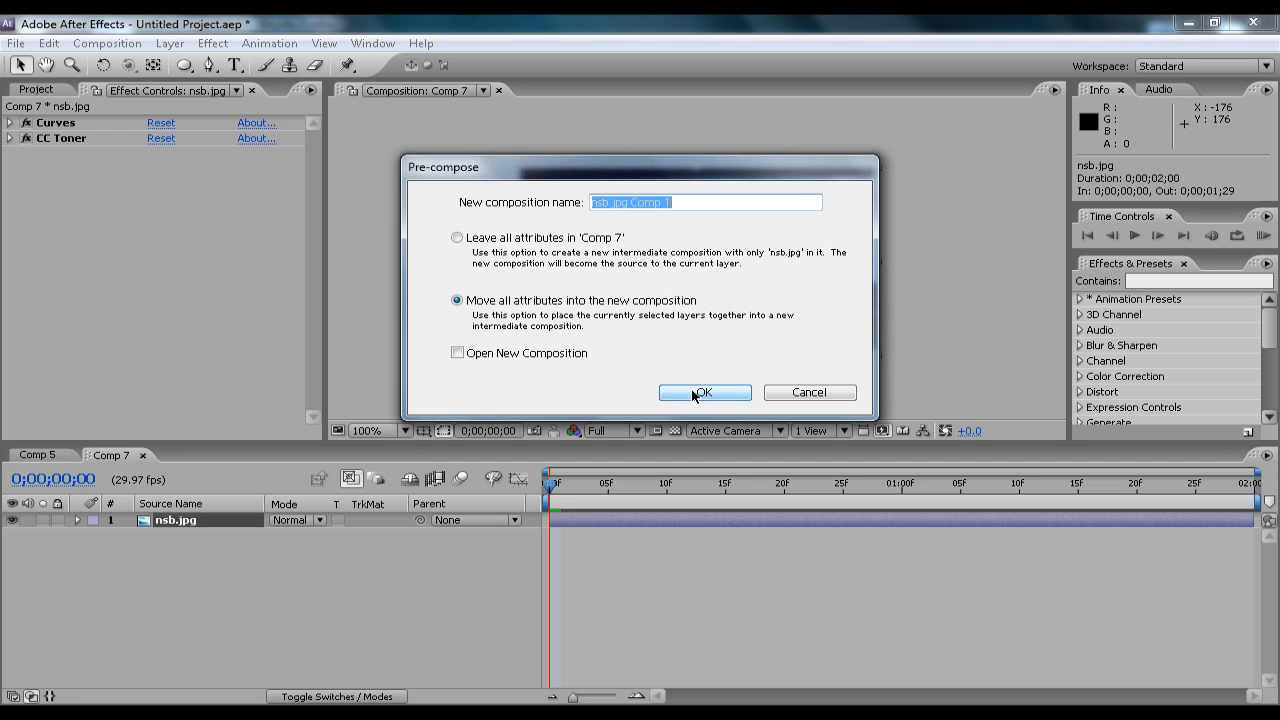
left_click(695, 394)
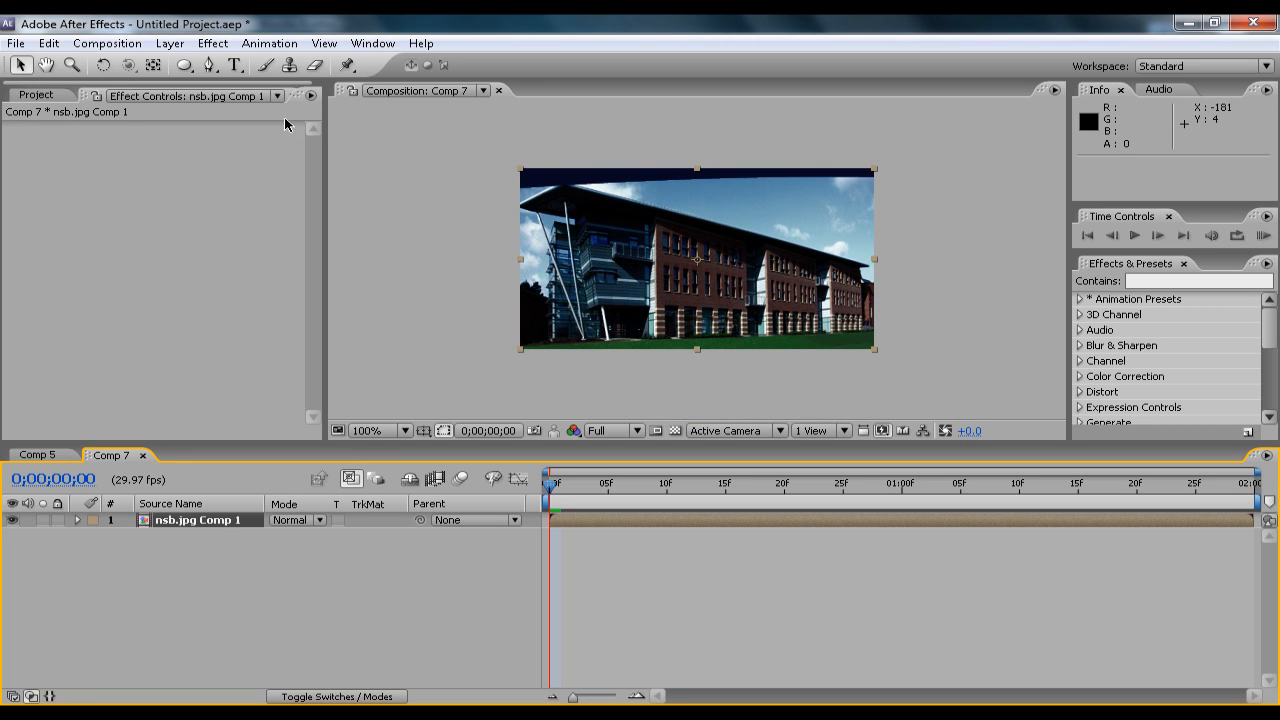
Step: Apply Shift Channels to the precomp with red, green and blue all taken from Full Off
left_click(228, 50)
mouse_move(300, 191)
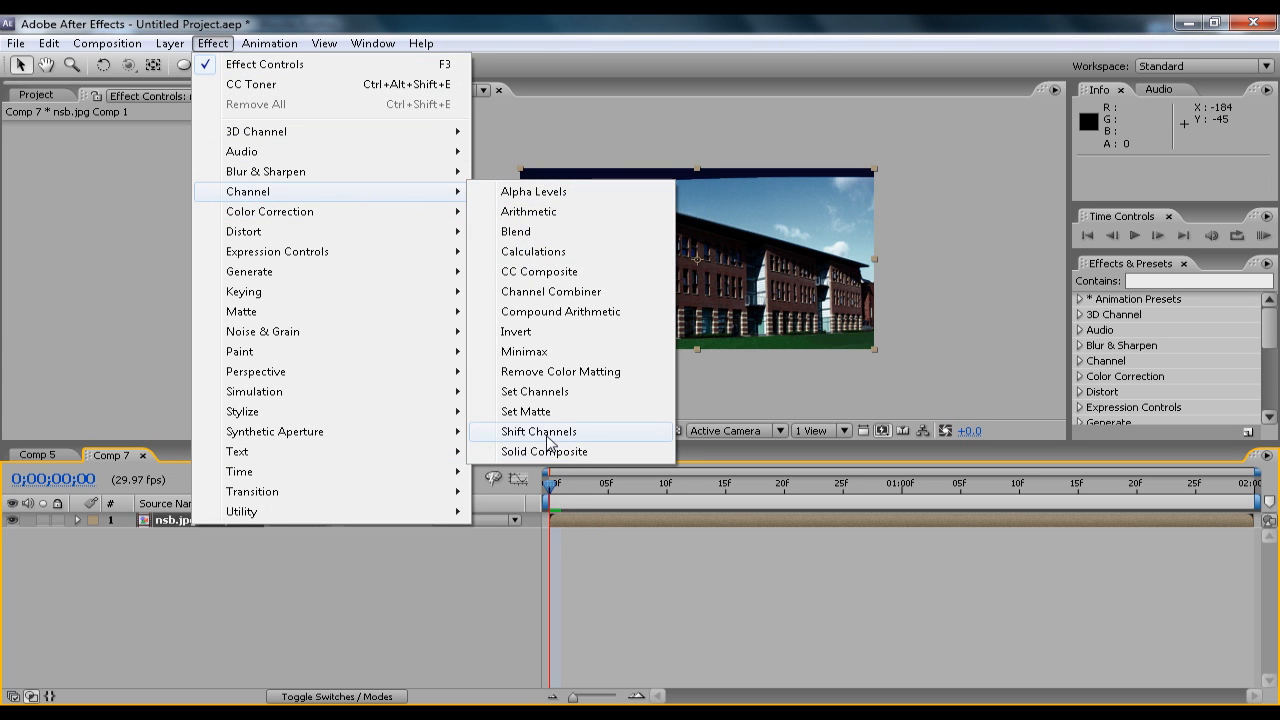
left_click(548, 441)
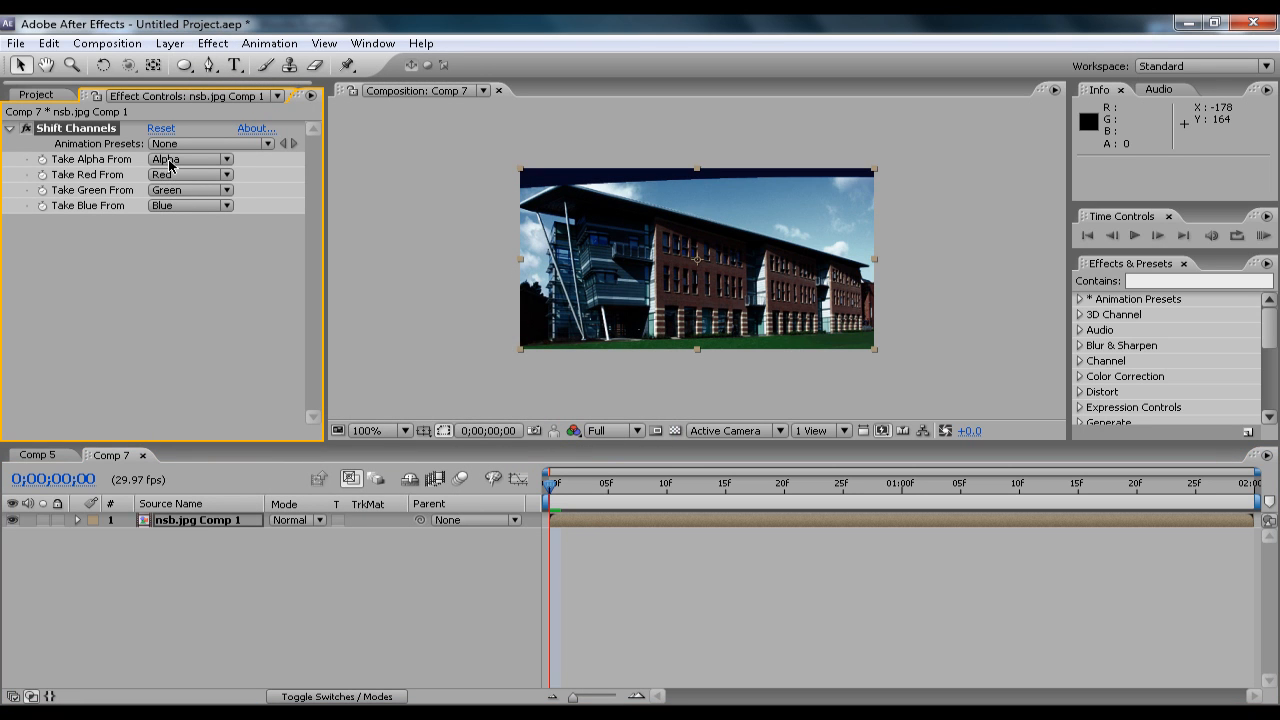
left_click(170, 174)
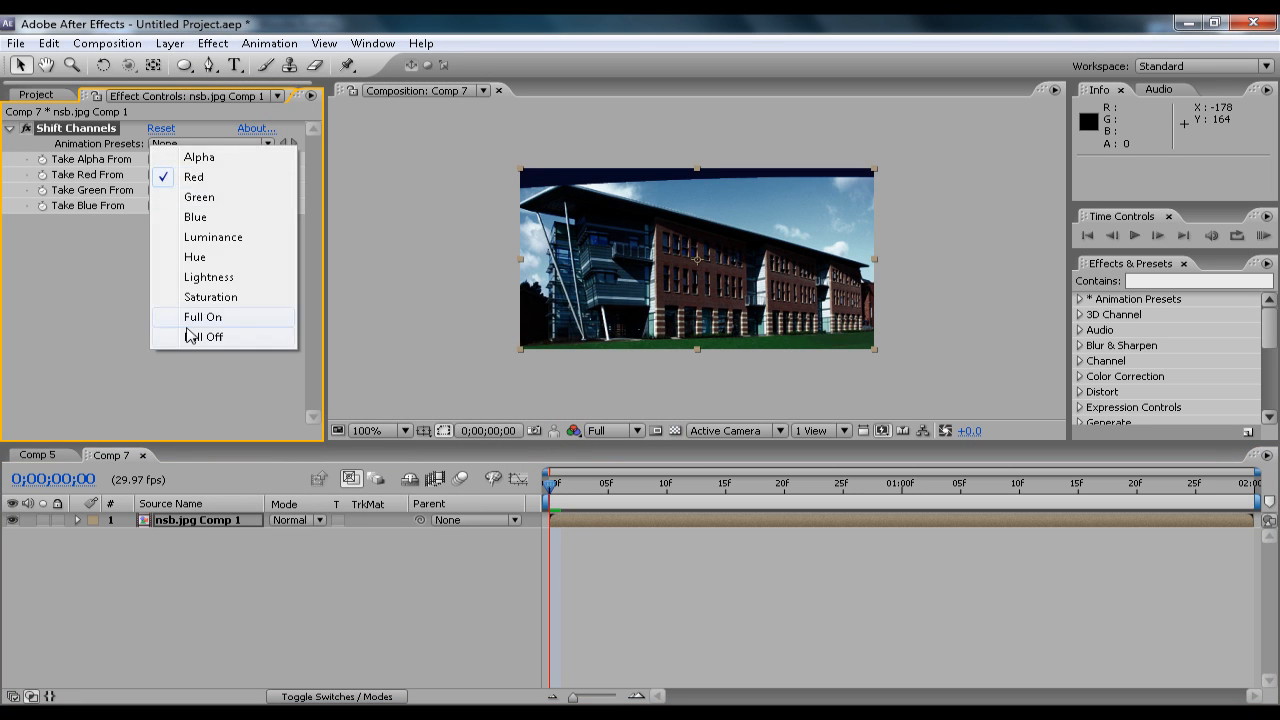
left_click(192, 336)
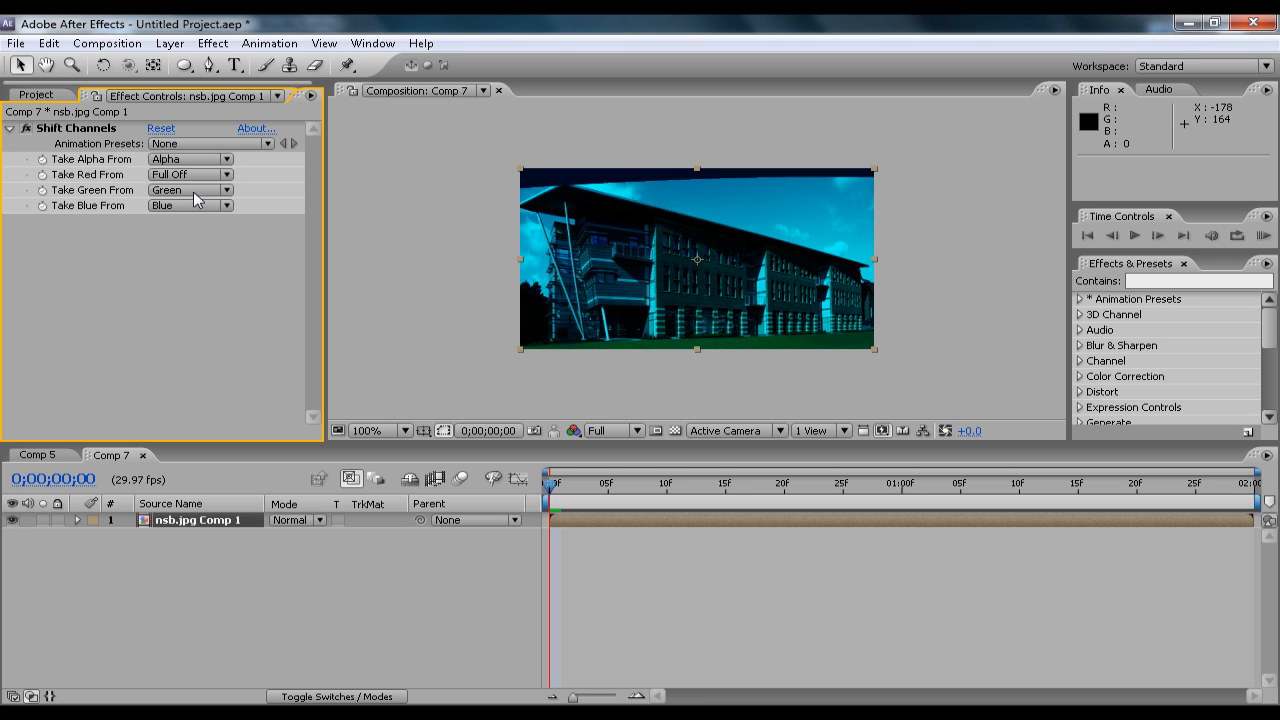
left_click(190, 190)
left_click(198, 331)
left_click(190, 206)
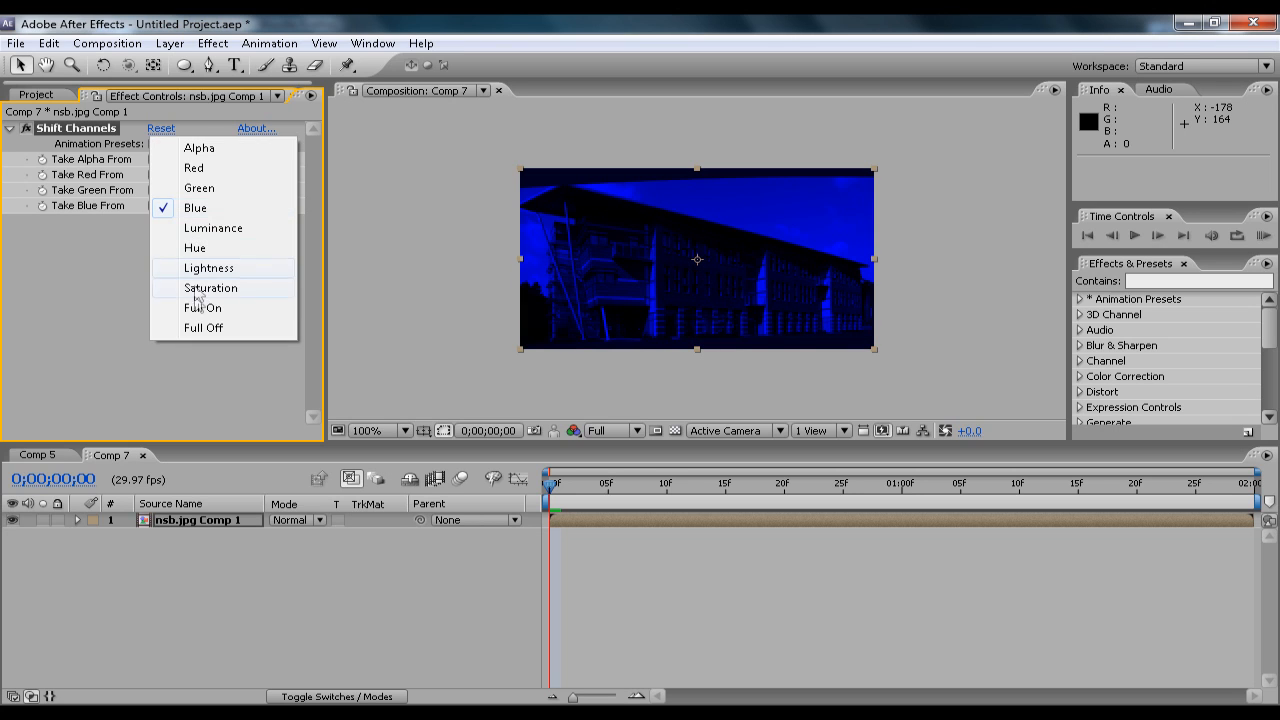
left_click(200, 329)
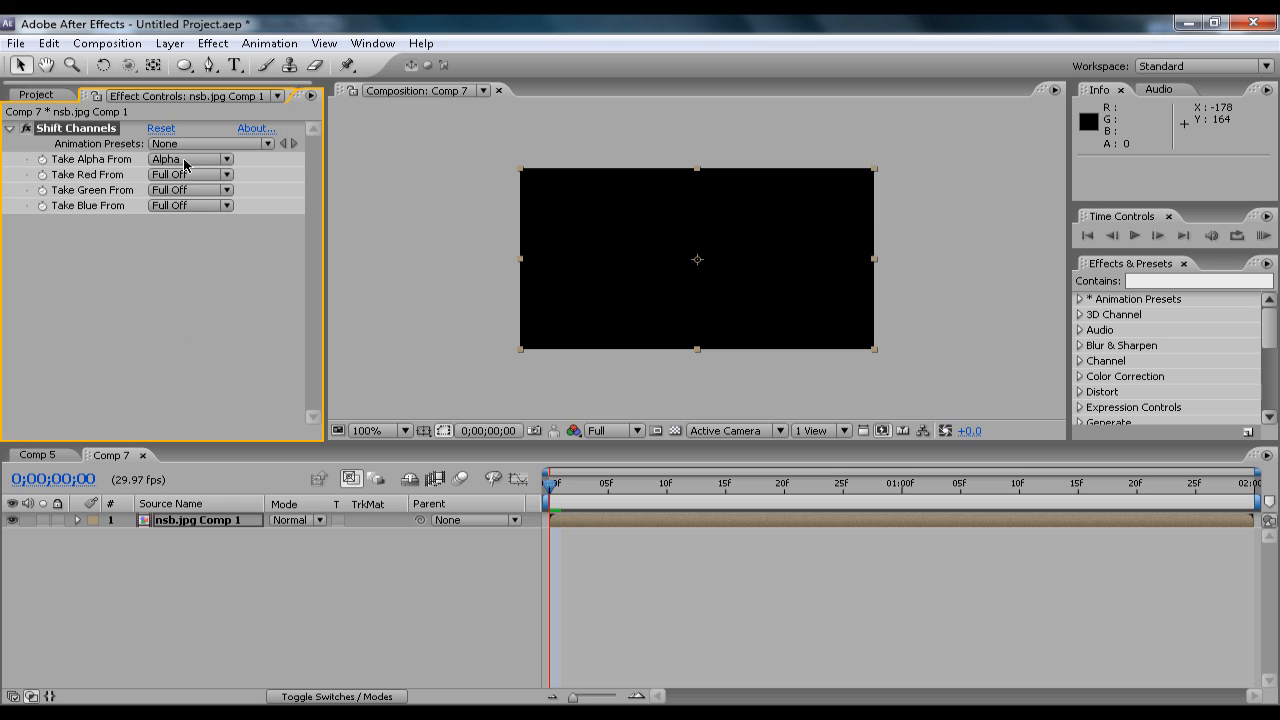
Step: Duplicate the nsb.jpg Comp 1 layer
left_click(176, 524)
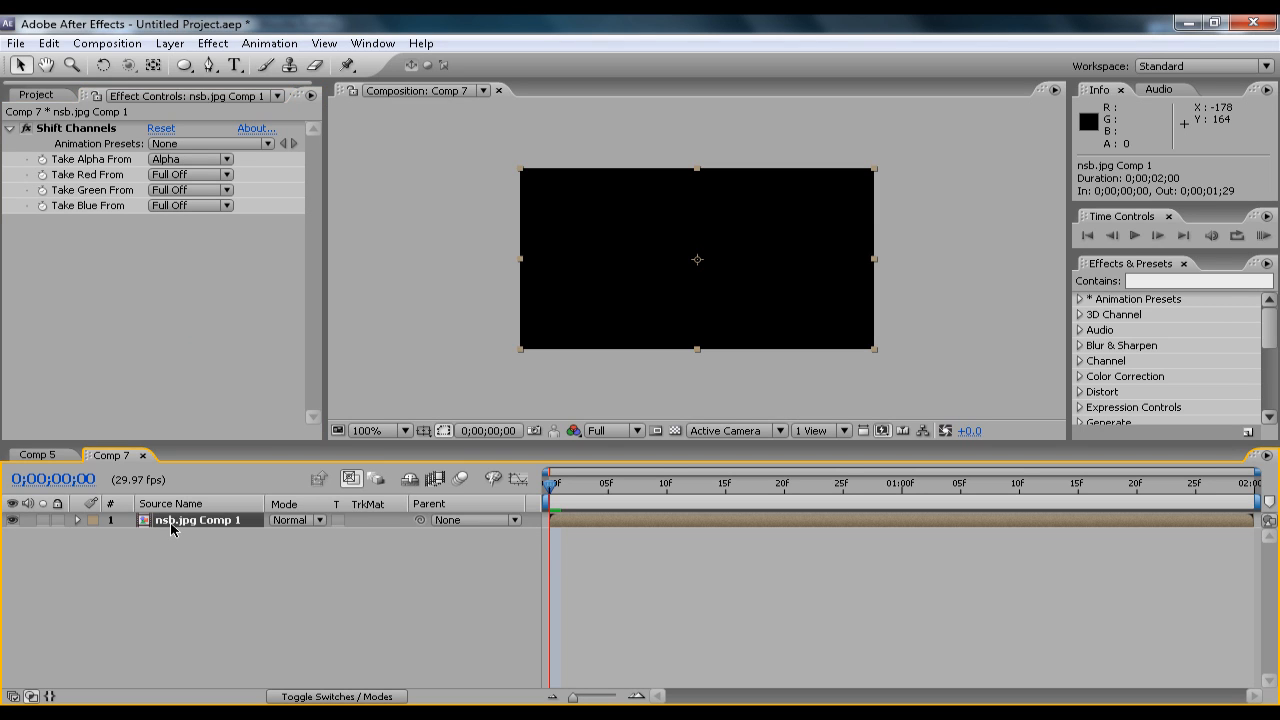
key("ctrl+d")
key("ctrl+d")
Step: Label layer 3 blue, layer 2 green (after first choosing red) and layer 1 red
left_click(177, 552)
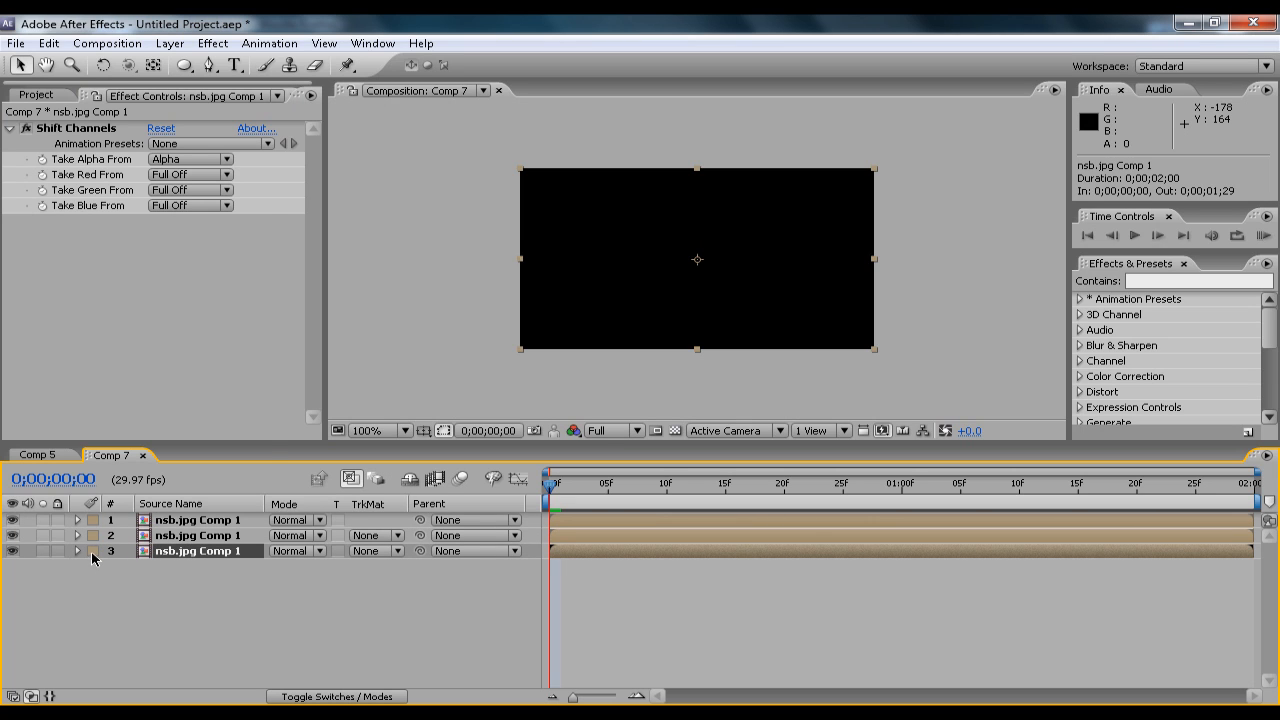
left_click(92, 551)
left_click(115, 411)
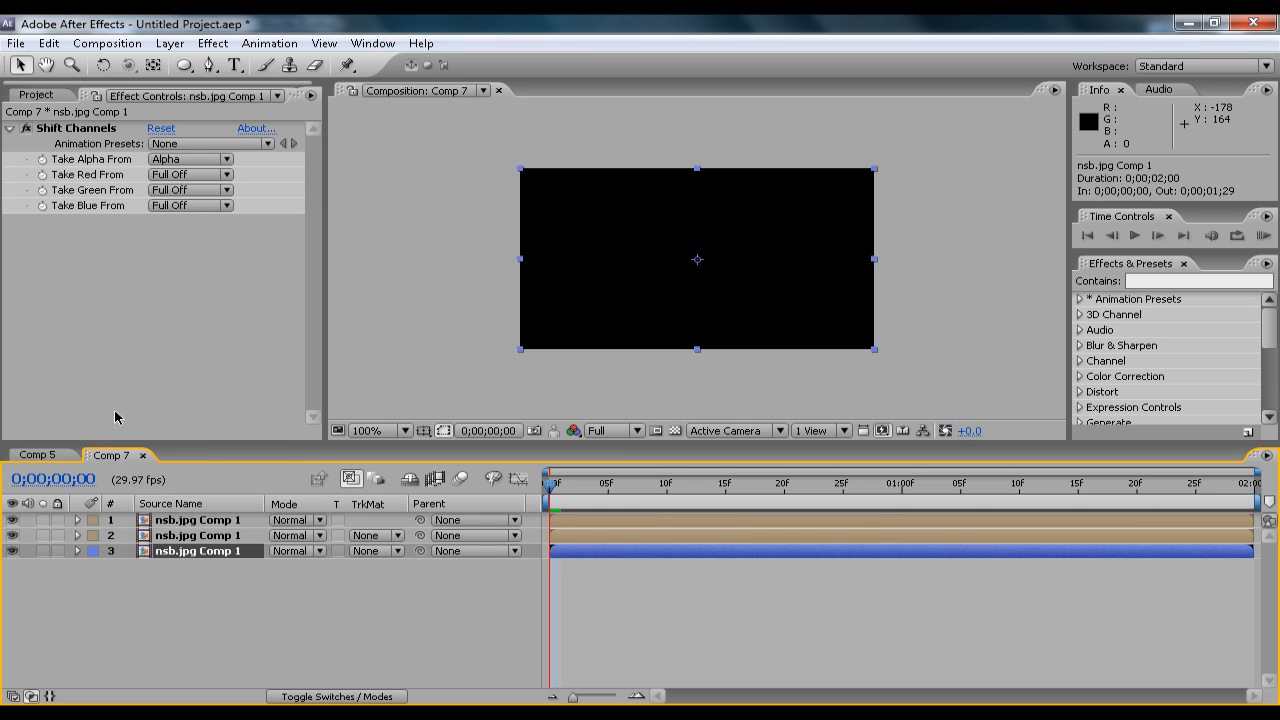
left_click(97, 541)
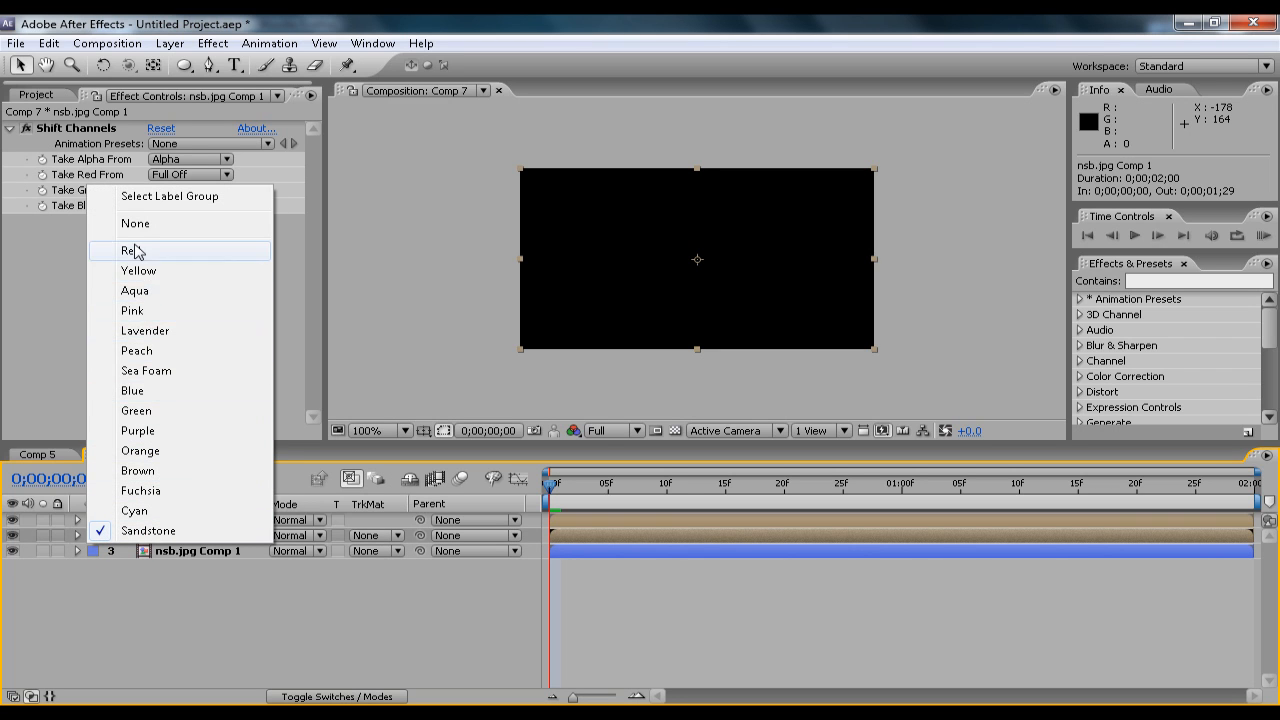
left_click(134, 251)
left_click(97, 541)
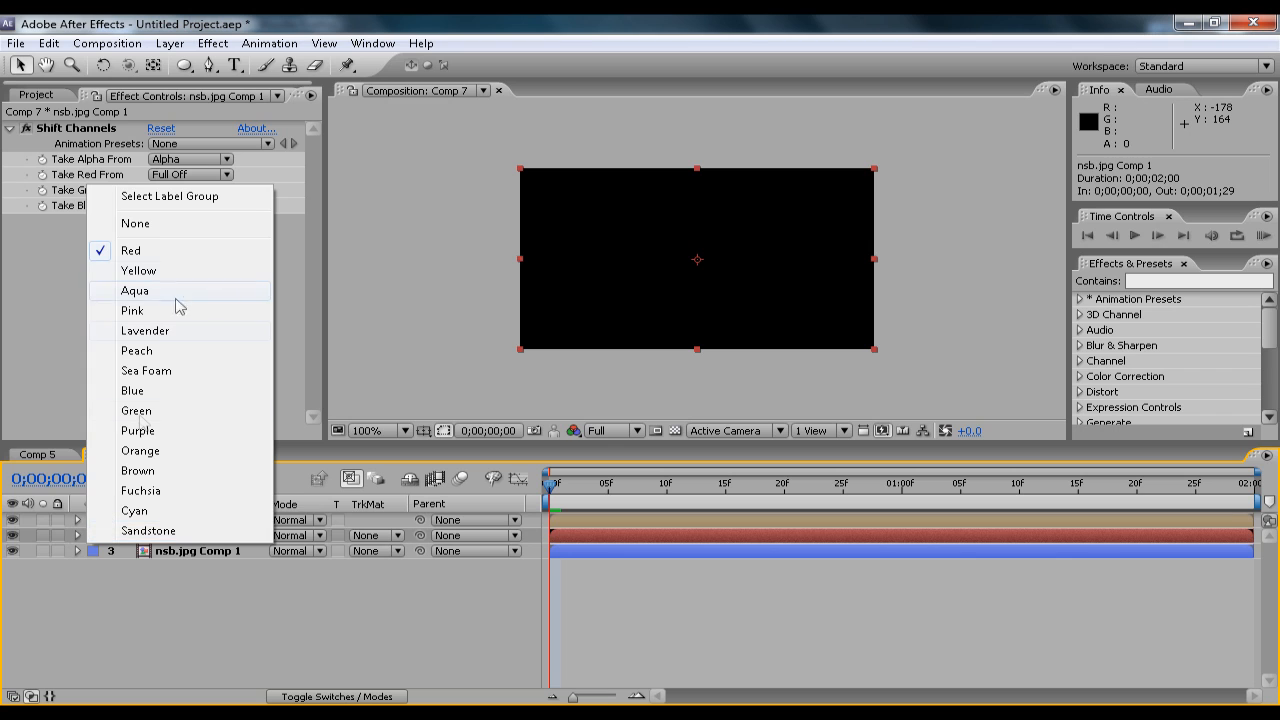
left_click(170, 420)
left_click(97, 520)
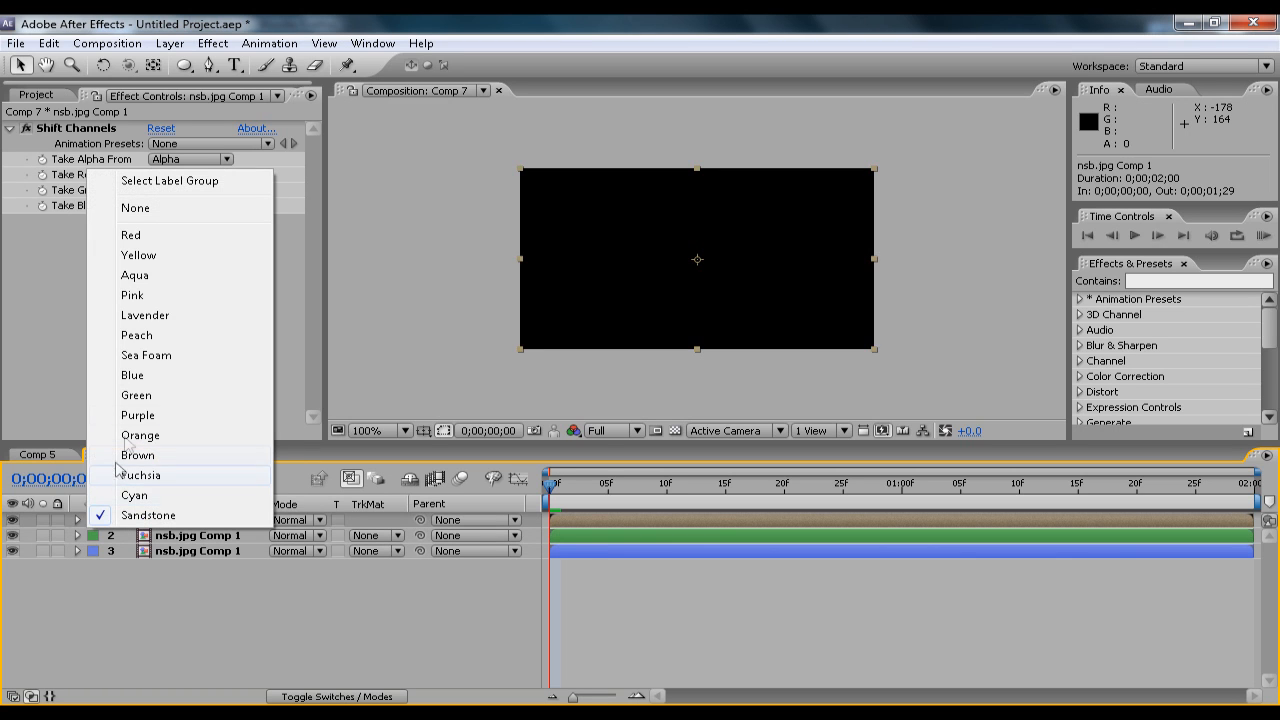
left_click(160, 243)
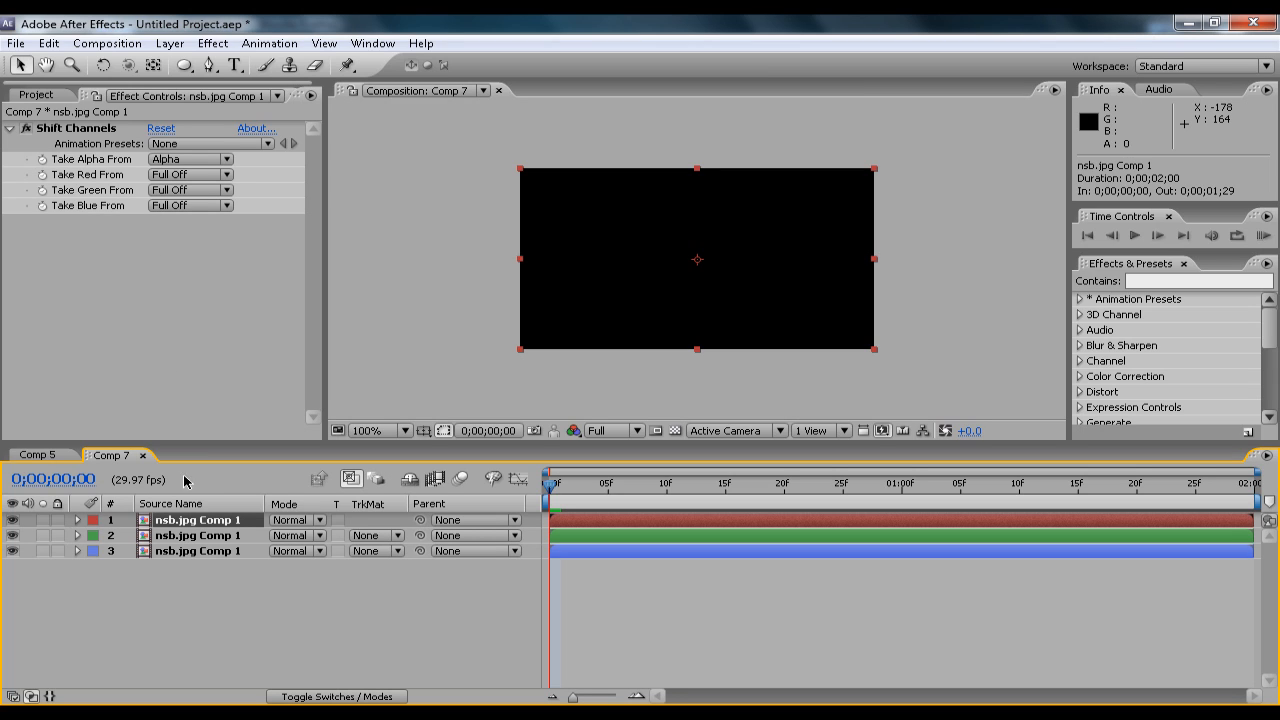
Step: Take layer 3's blue from Blue and layer 2's green from Green in Shift Channels
left_click(188, 560)
key("ctrl+Up")
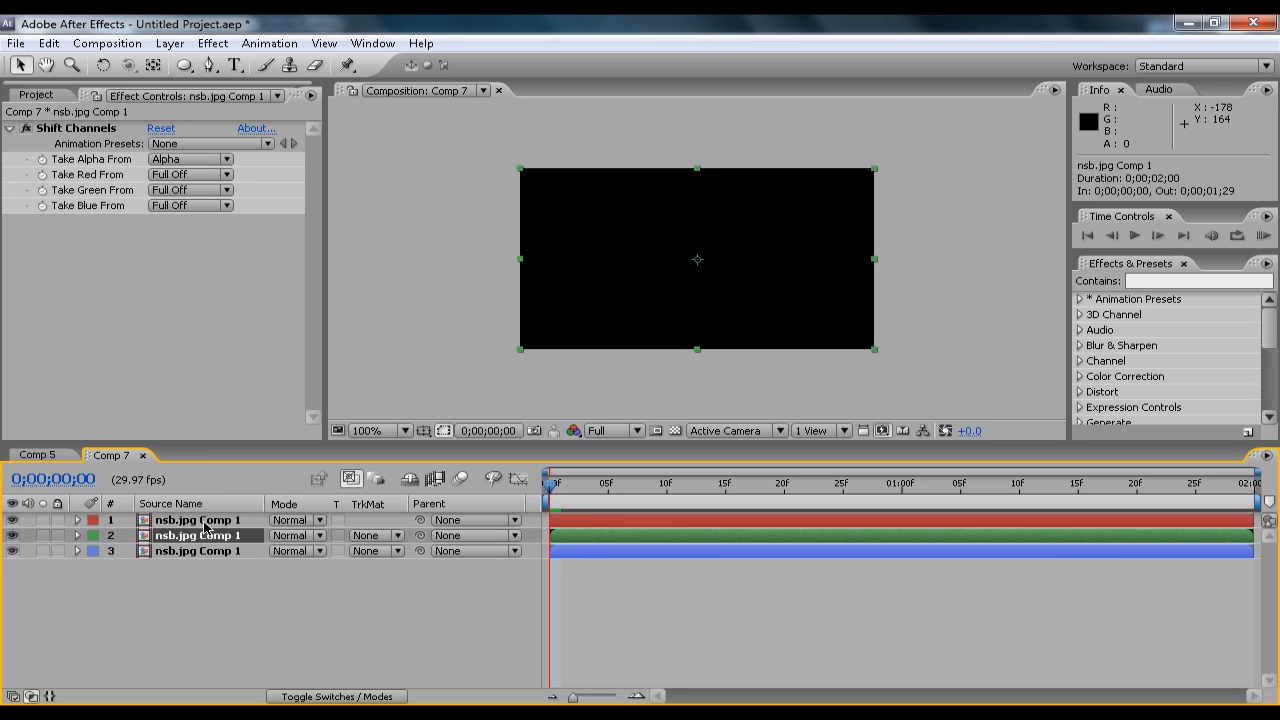
key("ctrl+Up")
left_click(233, 553)
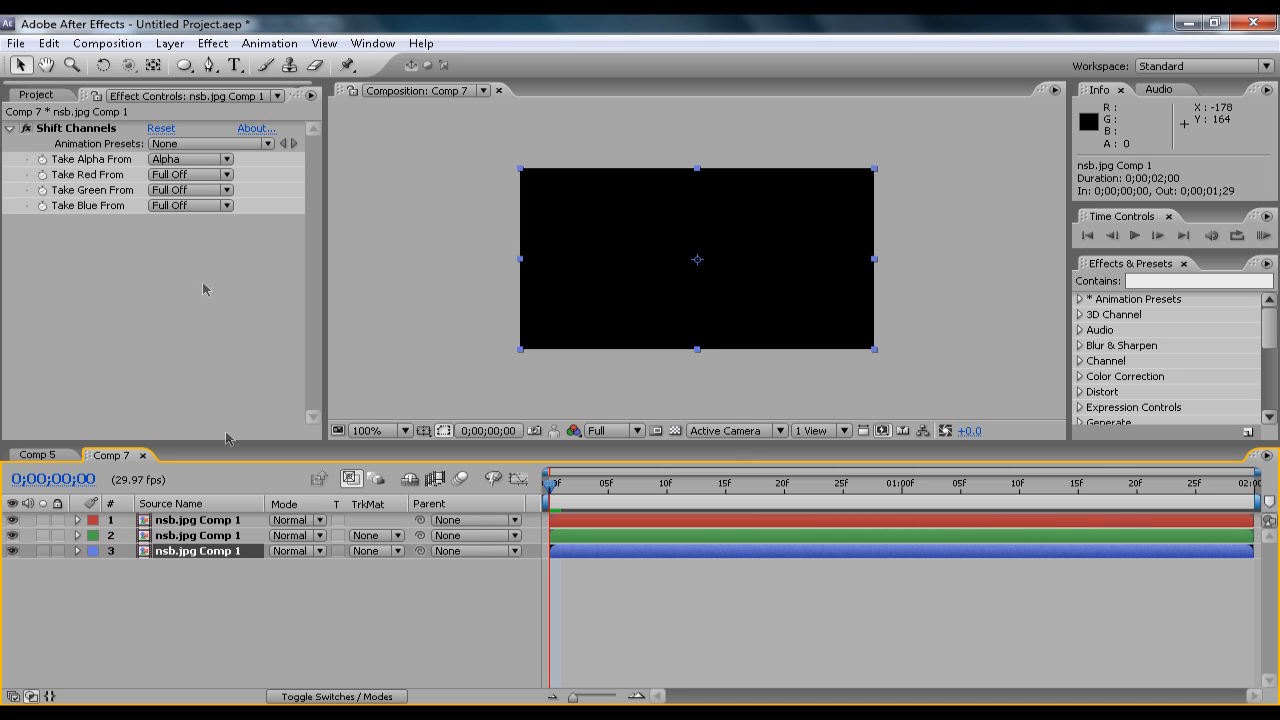
left_click(189, 206)
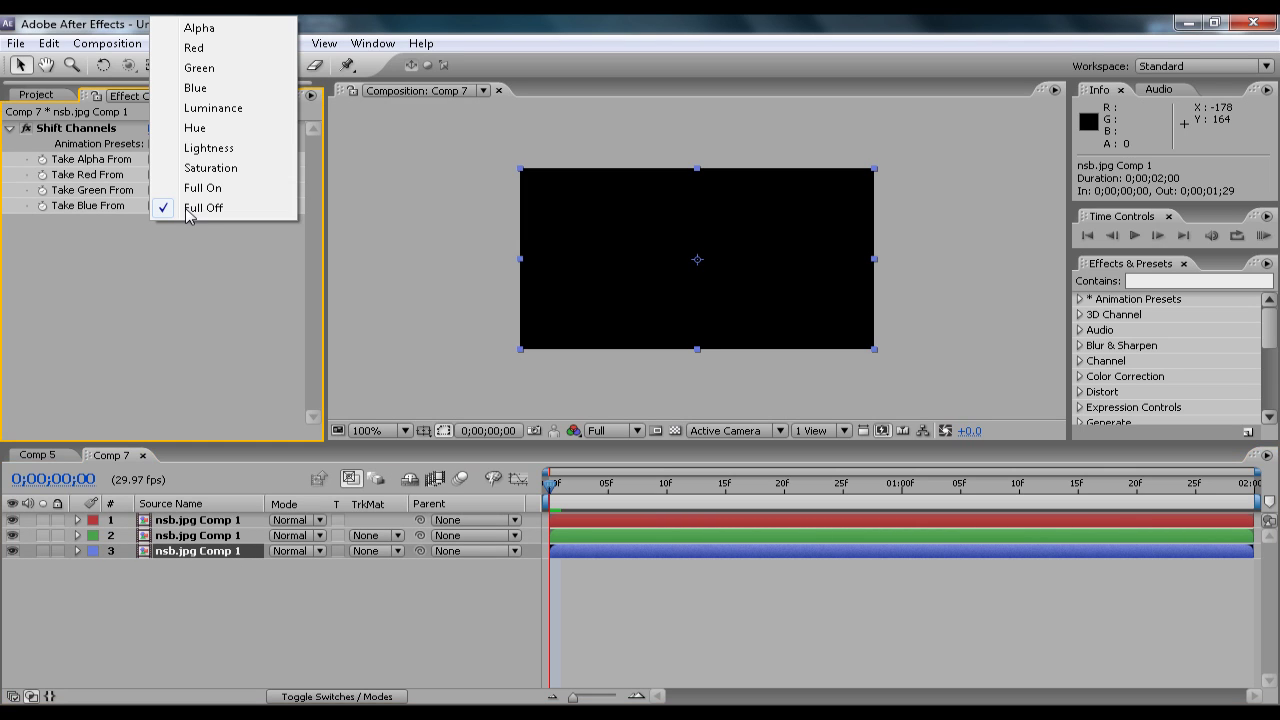
left_click(196, 88)
left_click(172, 538)
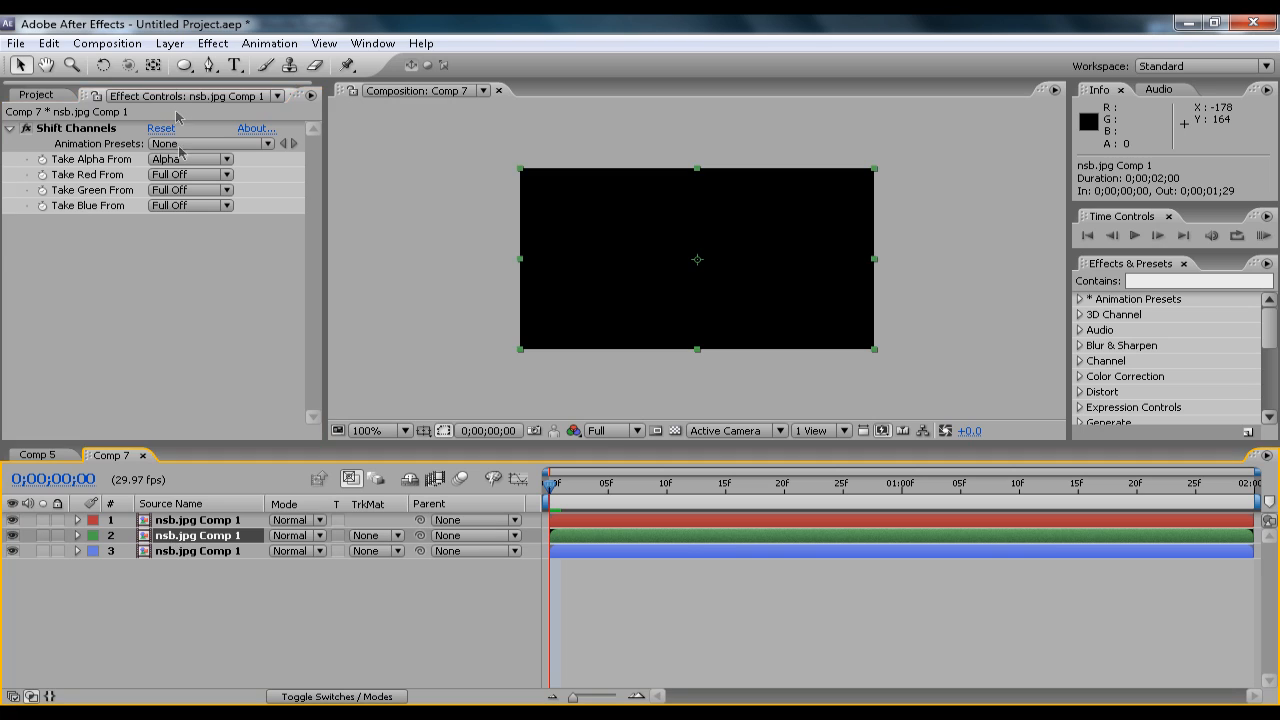
left_click(189, 205)
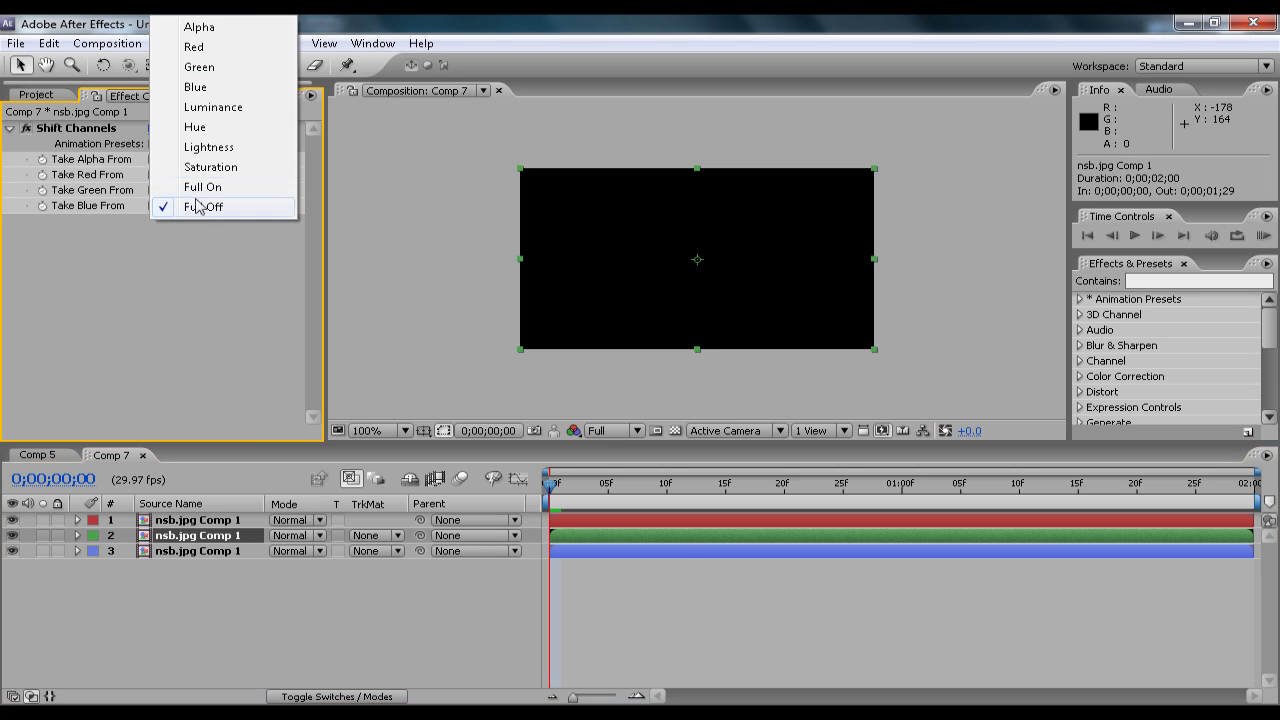
left_click(197, 87)
Step: Take layer 1's red from Red, leaving a red-tinted building visible
left_click(234, 521)
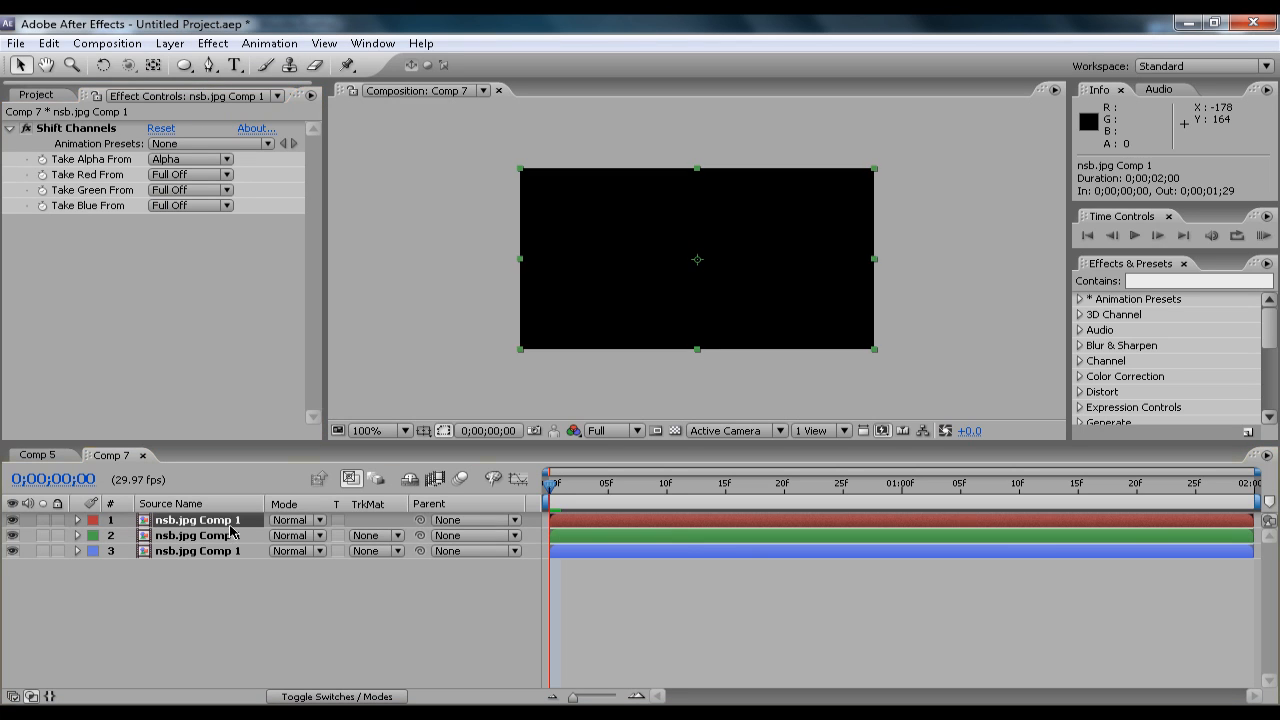
left_click(176, 175)
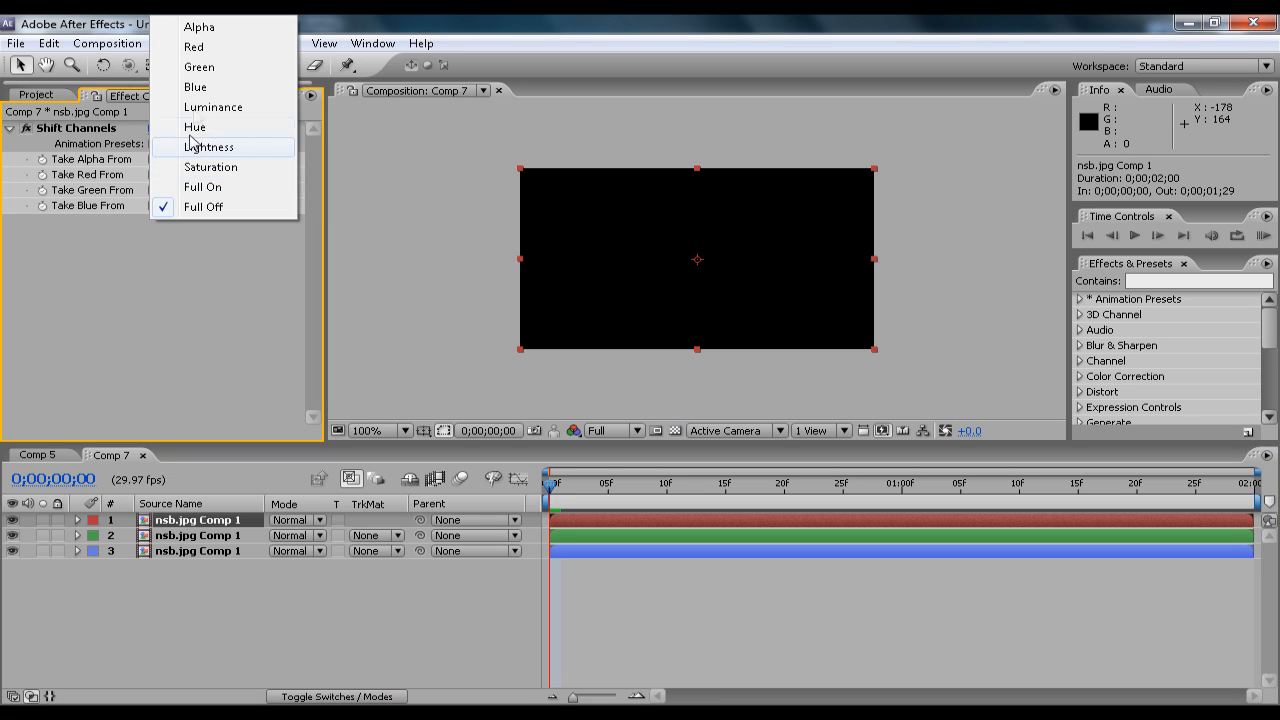
left_click(197, 50)
left_click(470, 269)
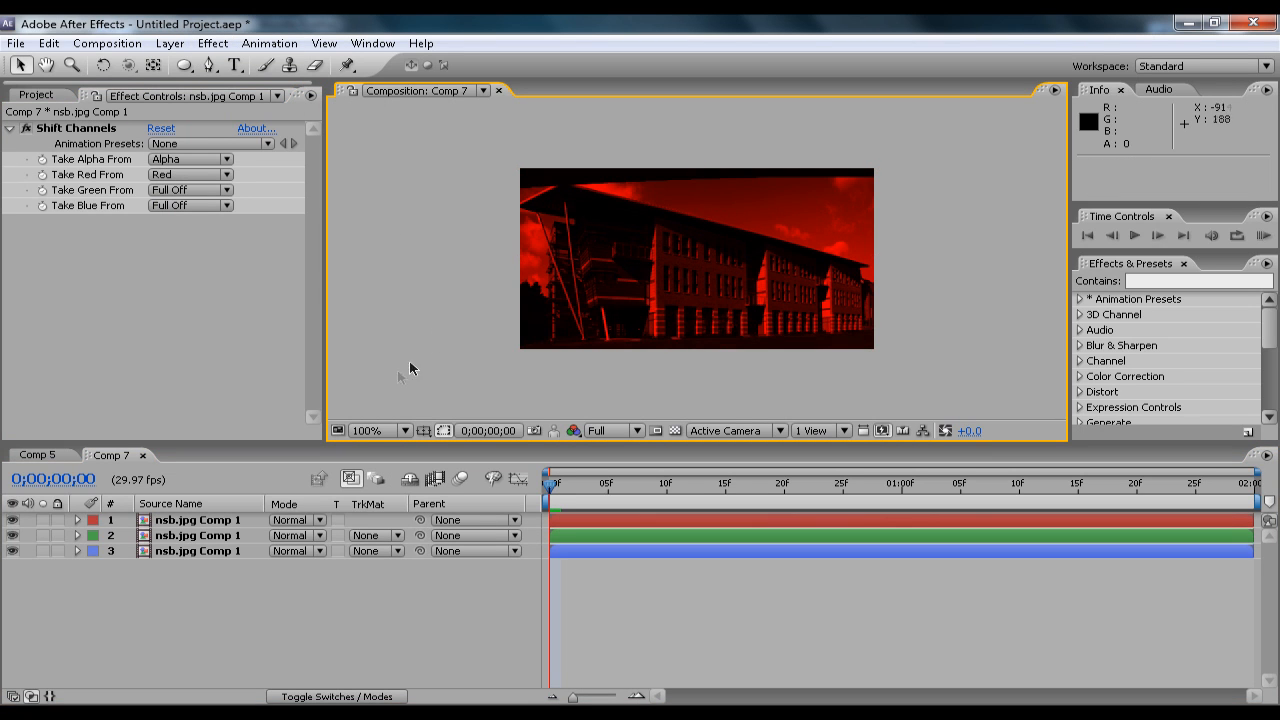
Step: Set layers 1, 2 and 3 to the Add blending mode
left_click(289, 530)
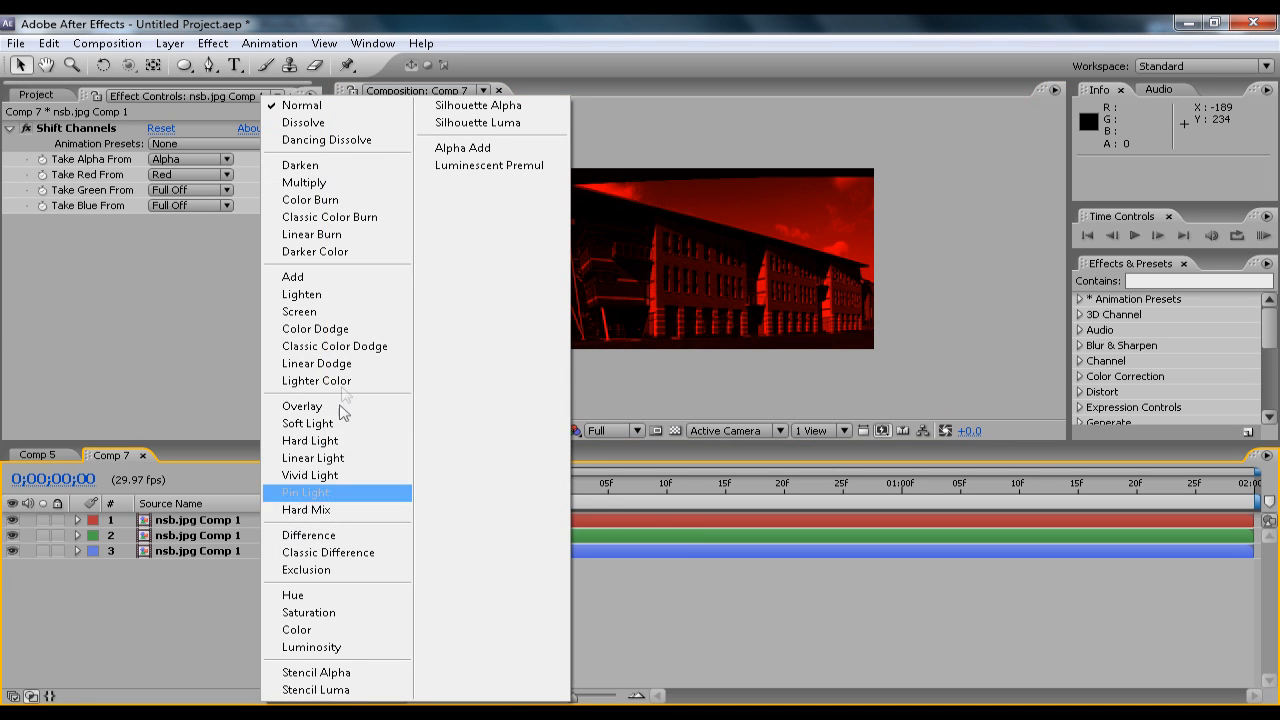
left_click(317, 276)
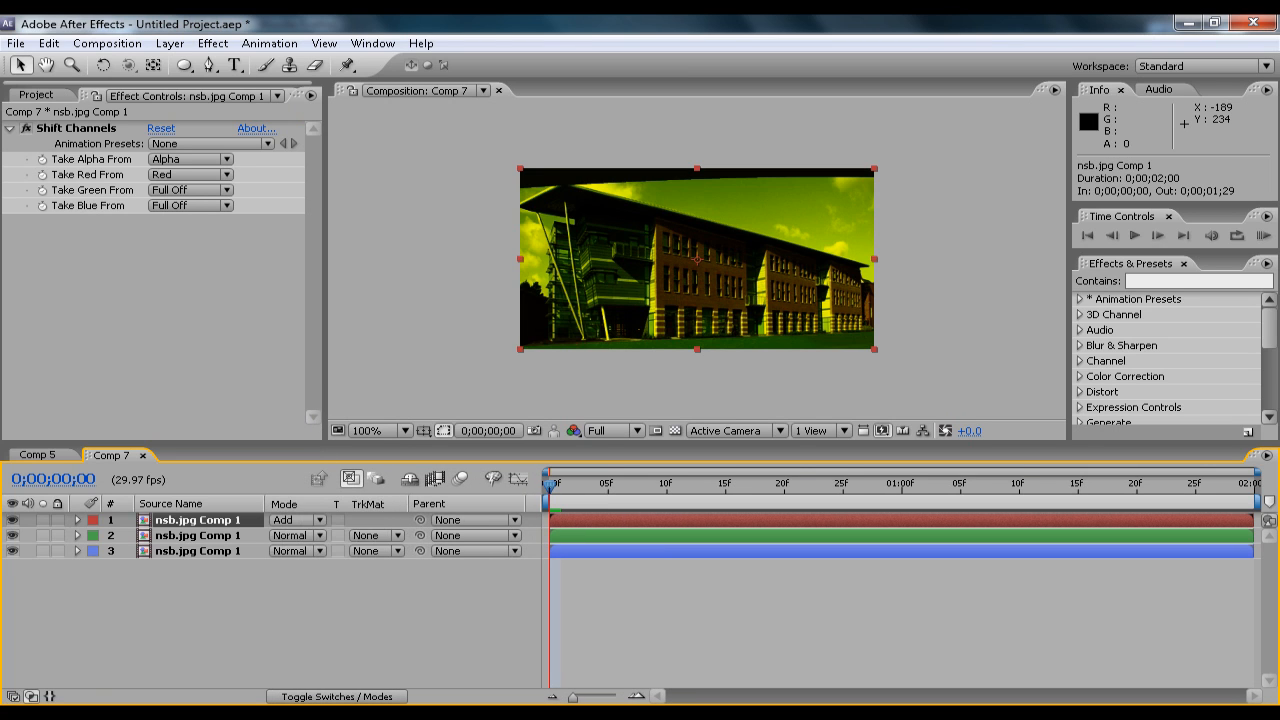
left_click(288, 539)
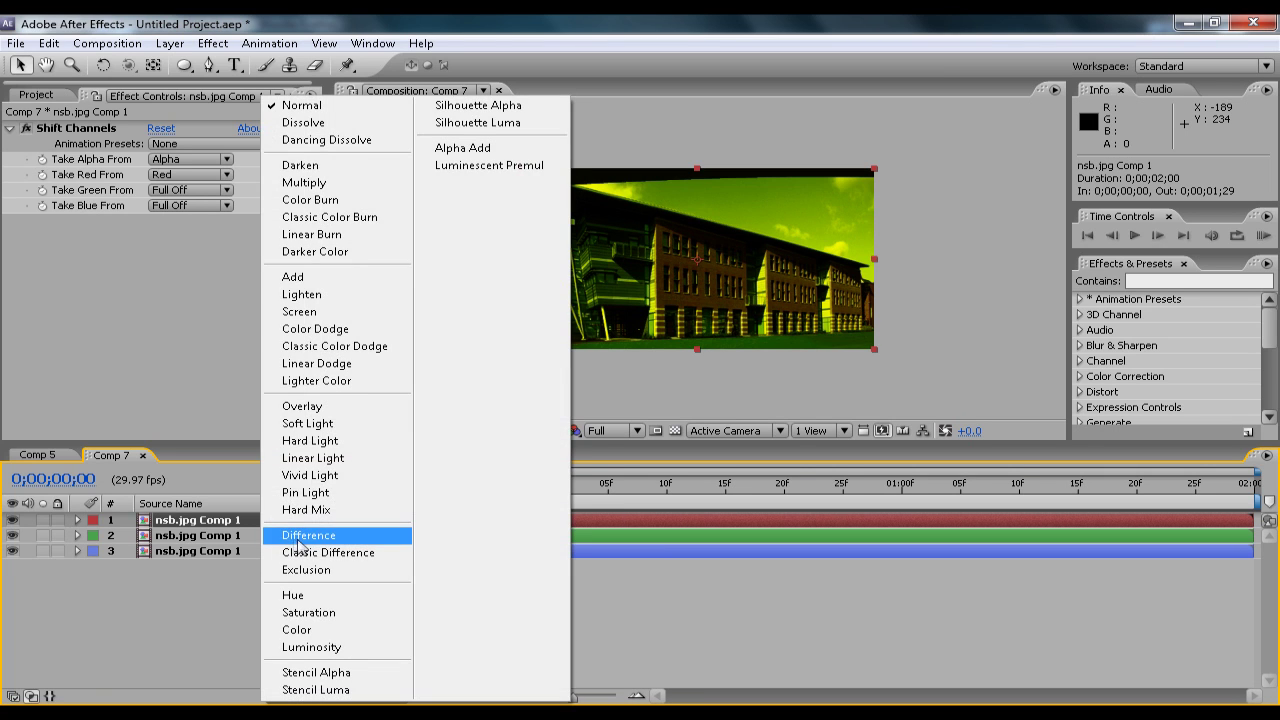
left_click(305, 277)
left_click(304, 551)
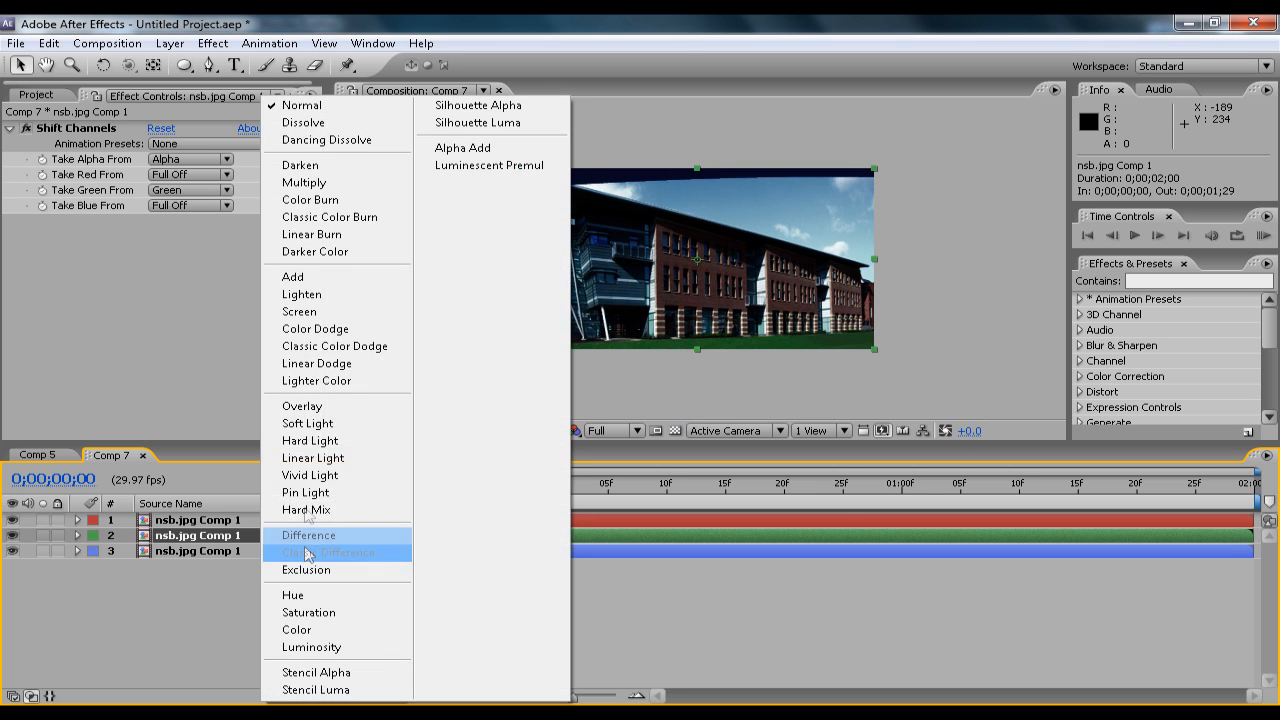
left_click(303, 283)
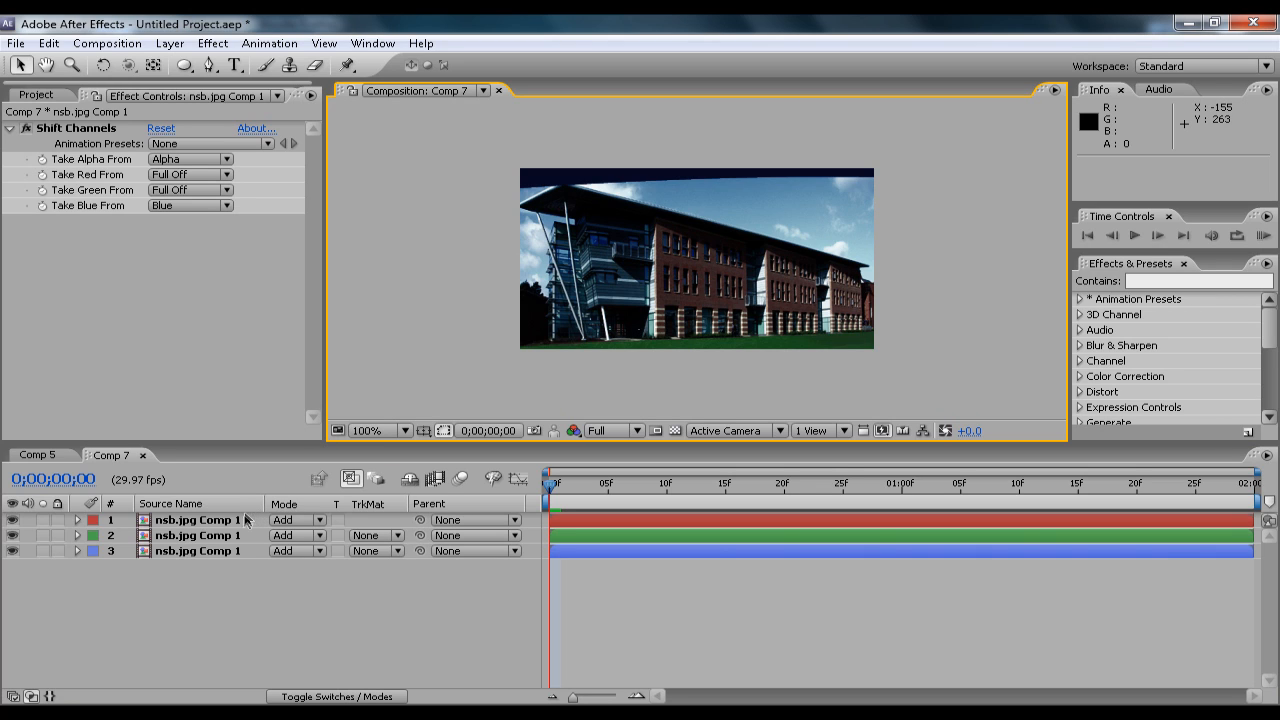
Step: Scale the green layer 2 to 101%
left_click(223, 542)
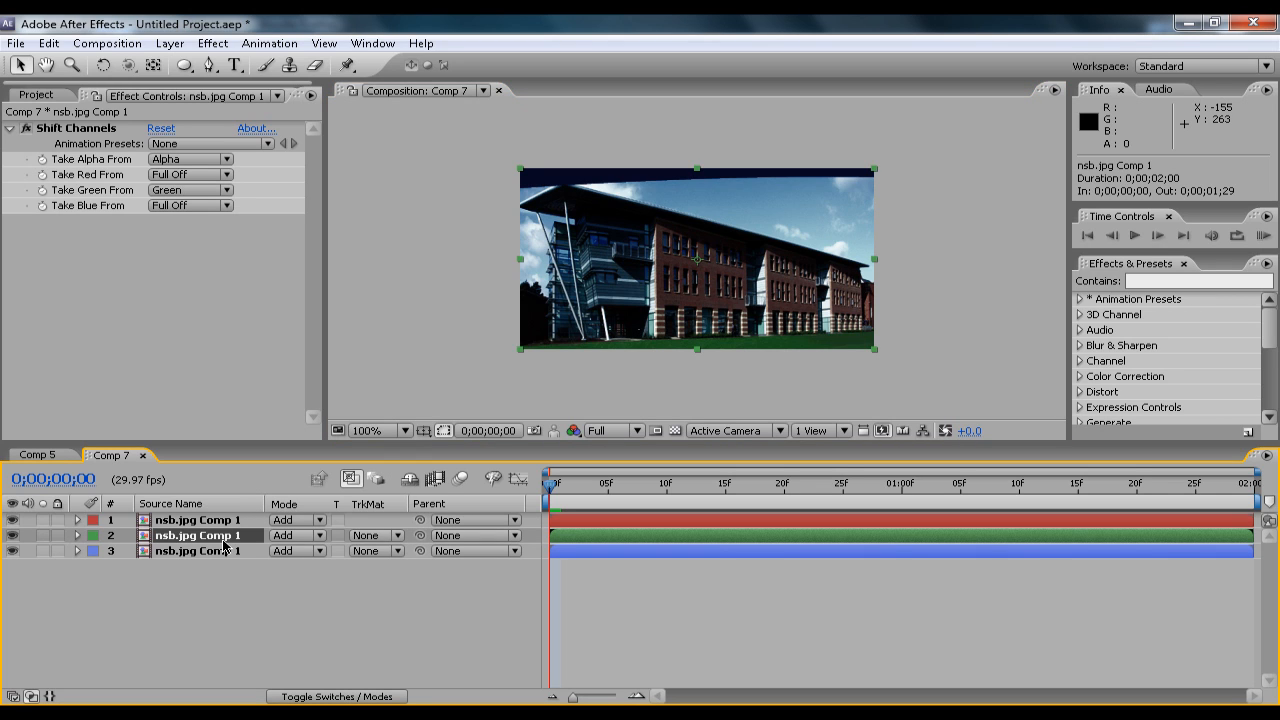
key("s")
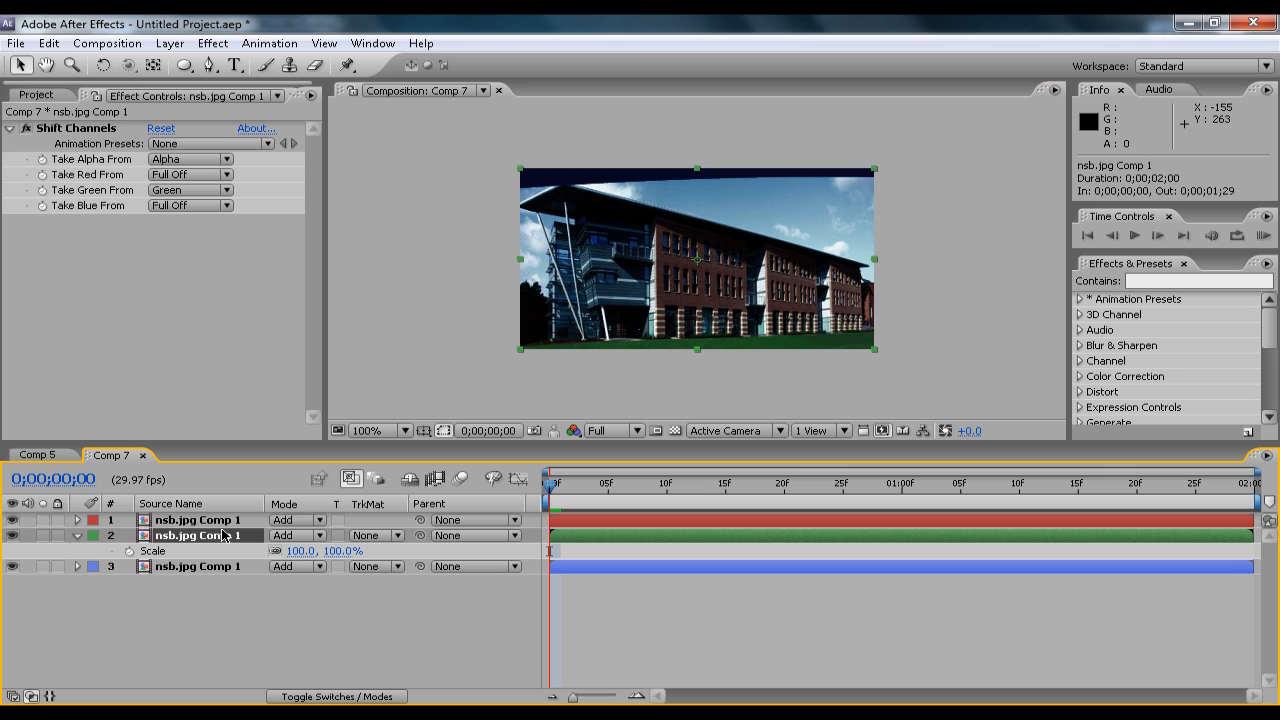
left_click(300, 551)
type("101")
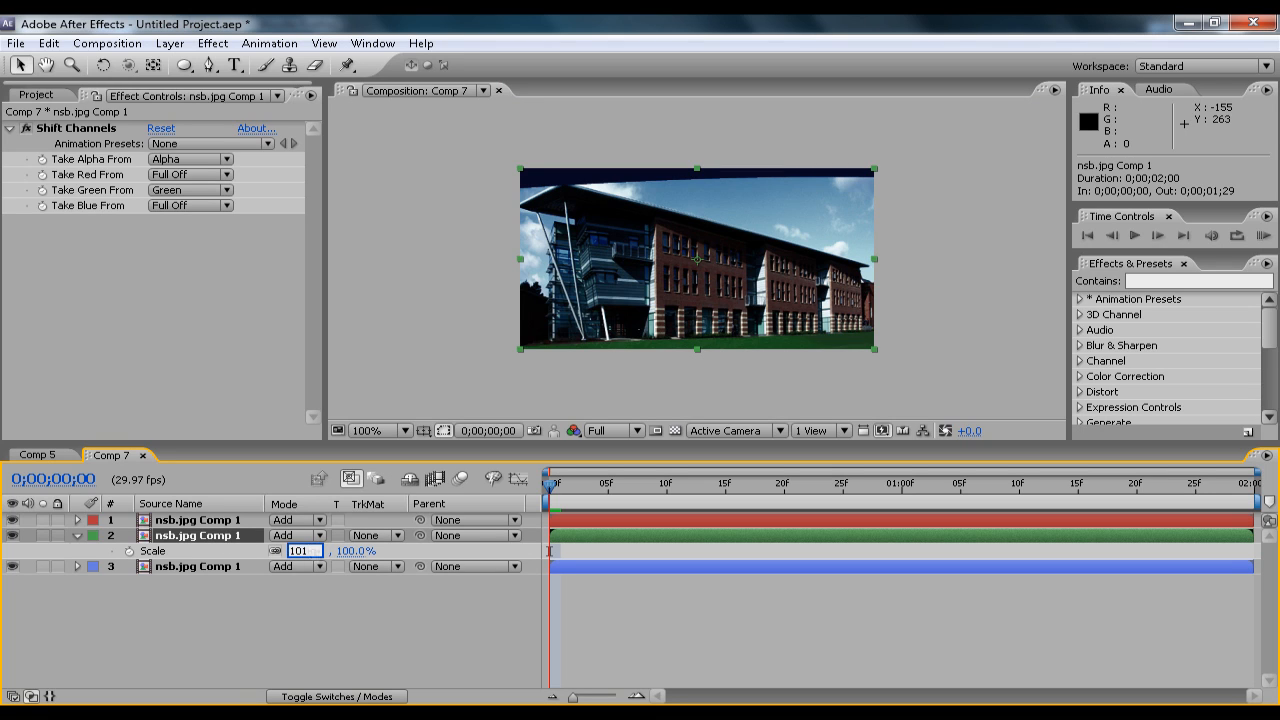
key("Return")
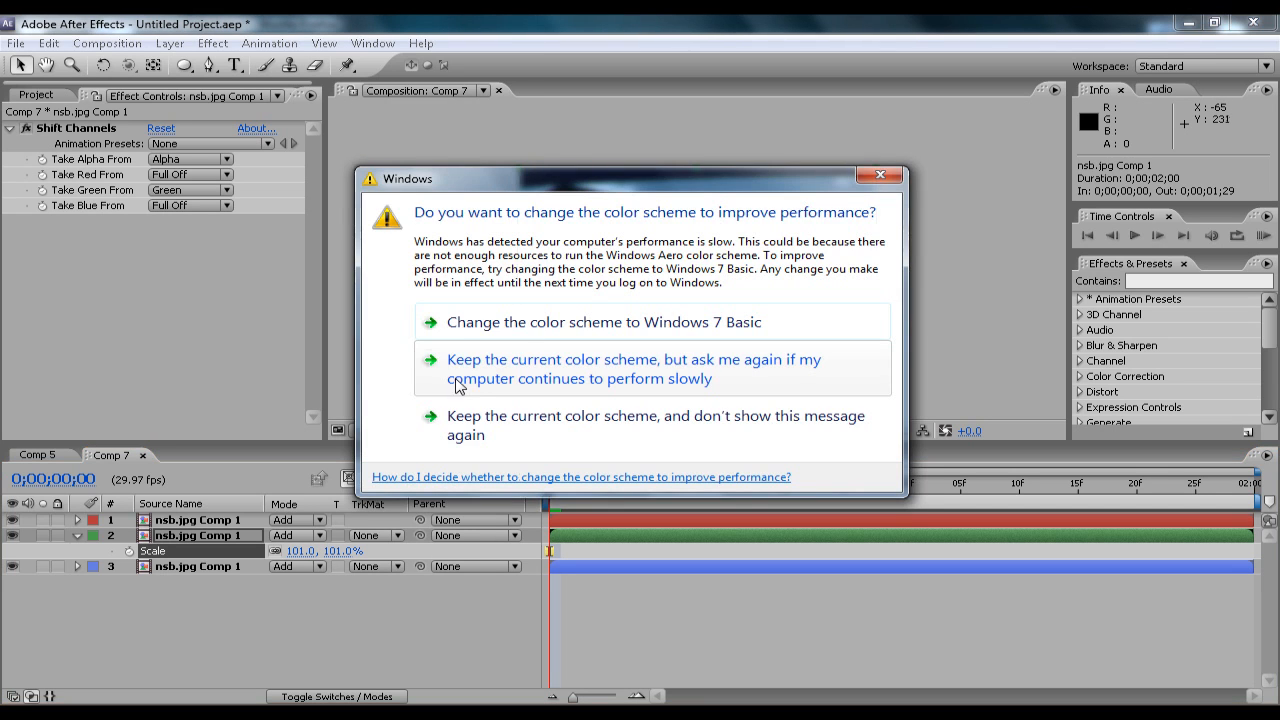
left_click(466, 377)
Step: Scale the red layer 1 to 99% and inspect the colour fringing zoomed in
left_click(190, 520)
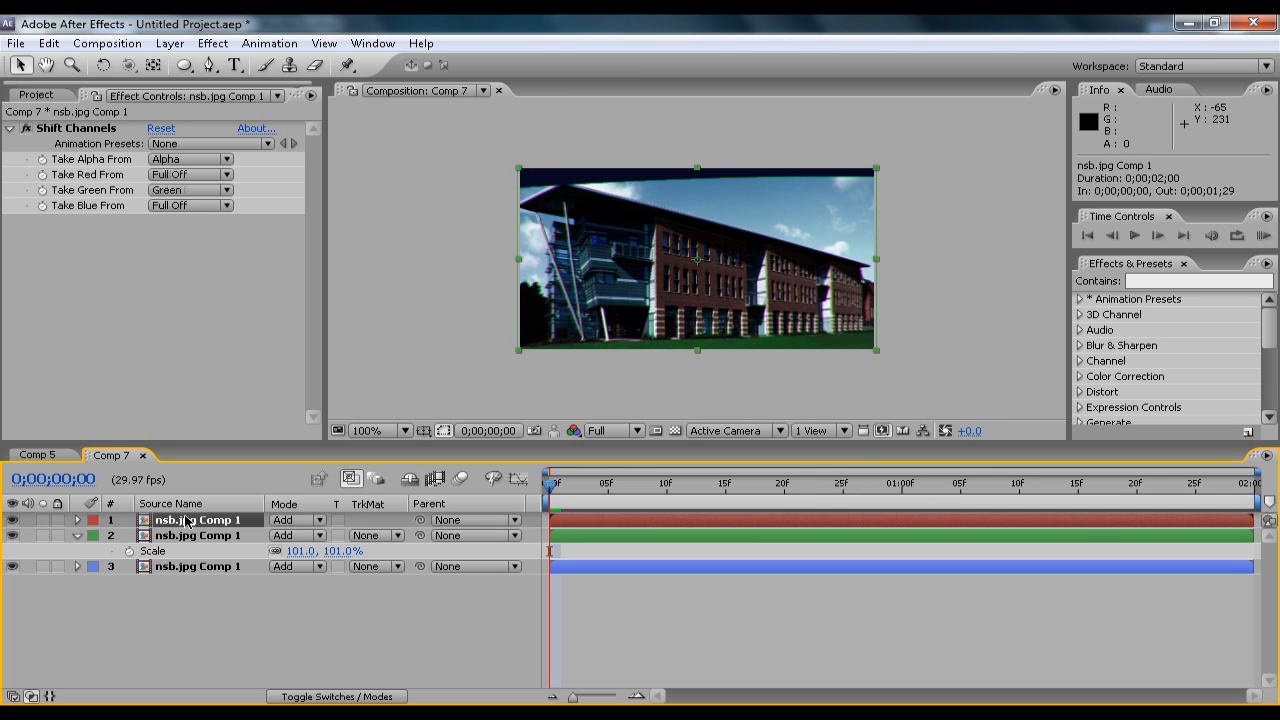
key("s")
left_click(303, 536)
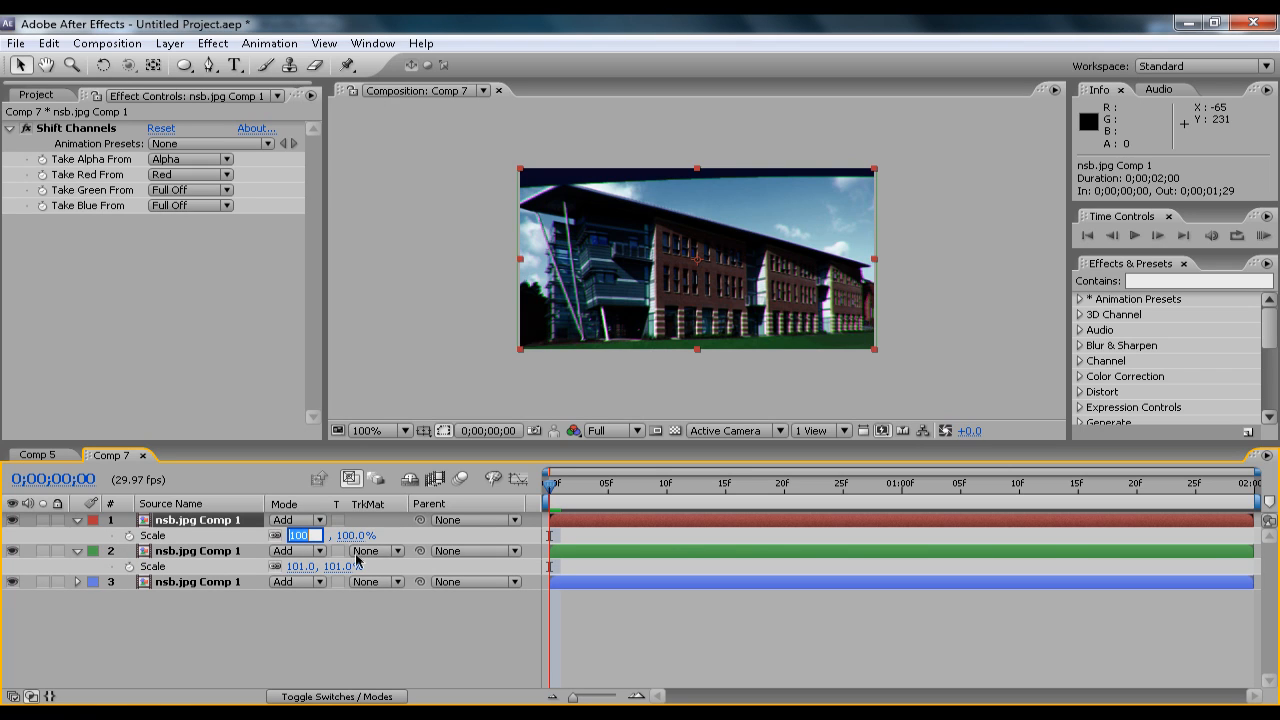
type("102")
key("Return")
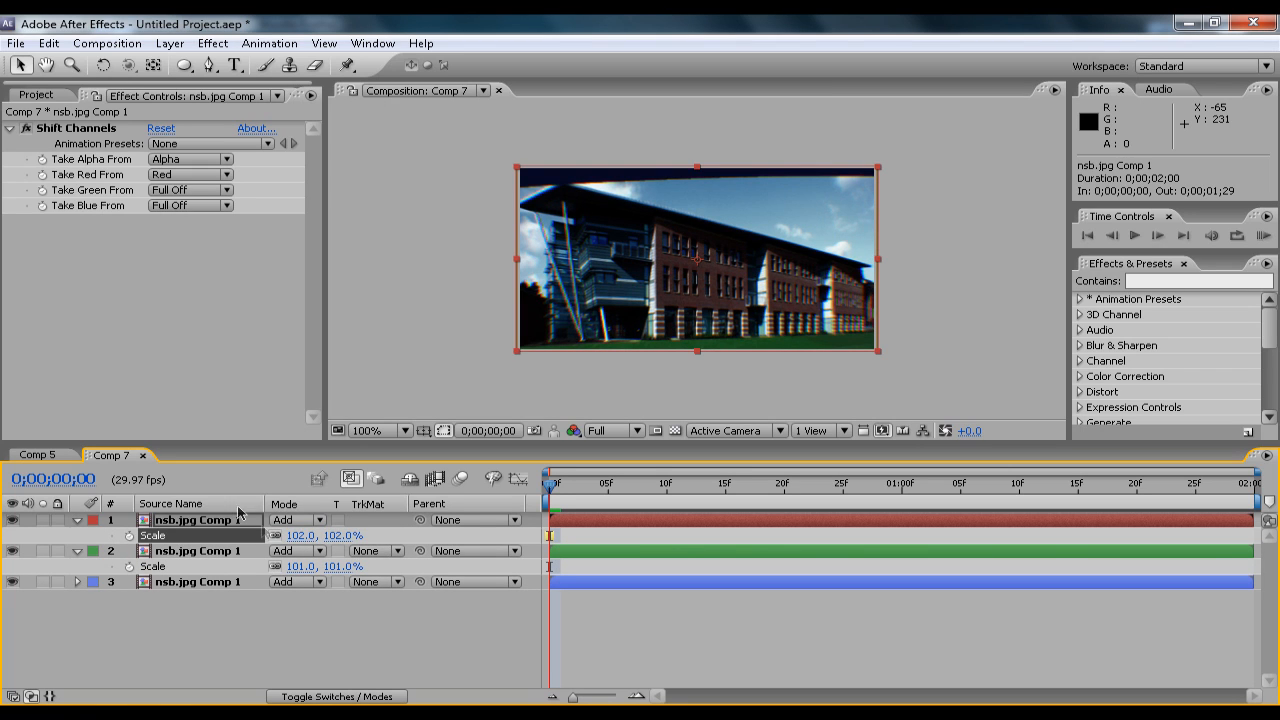
left_click(302, 536)
type("99")
key("Return")
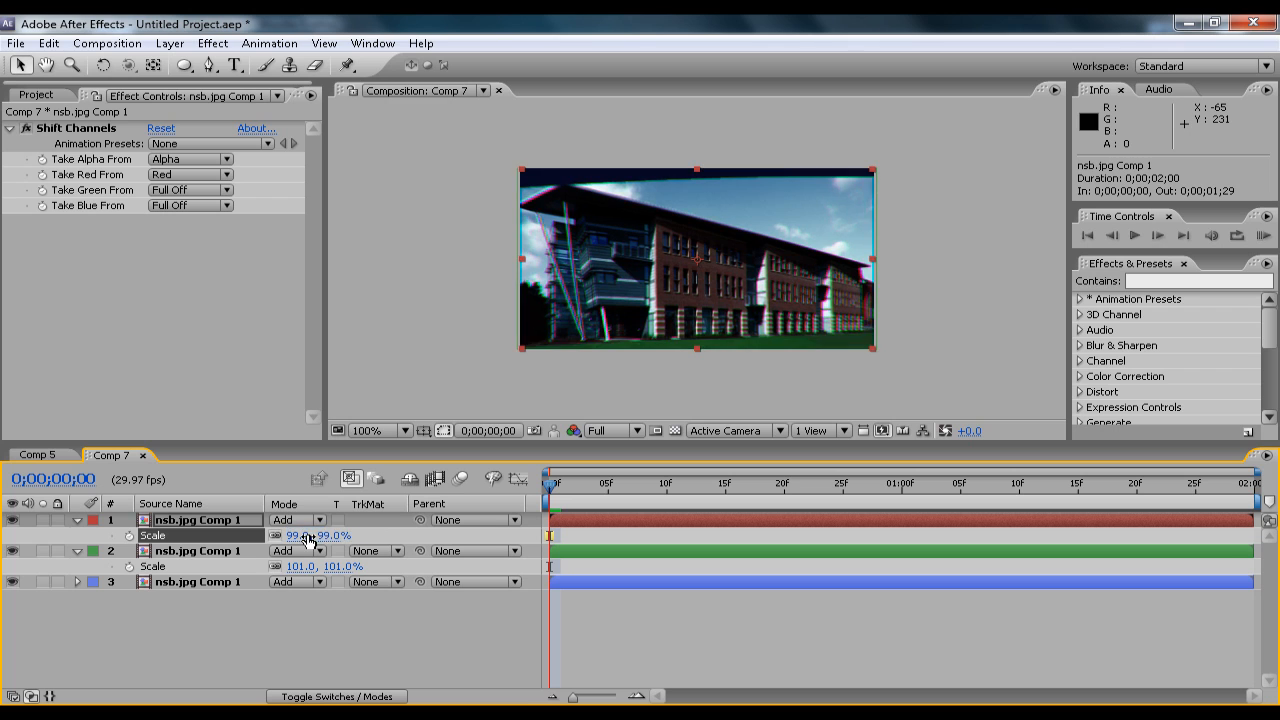
left_click(517, 391)
key("period")
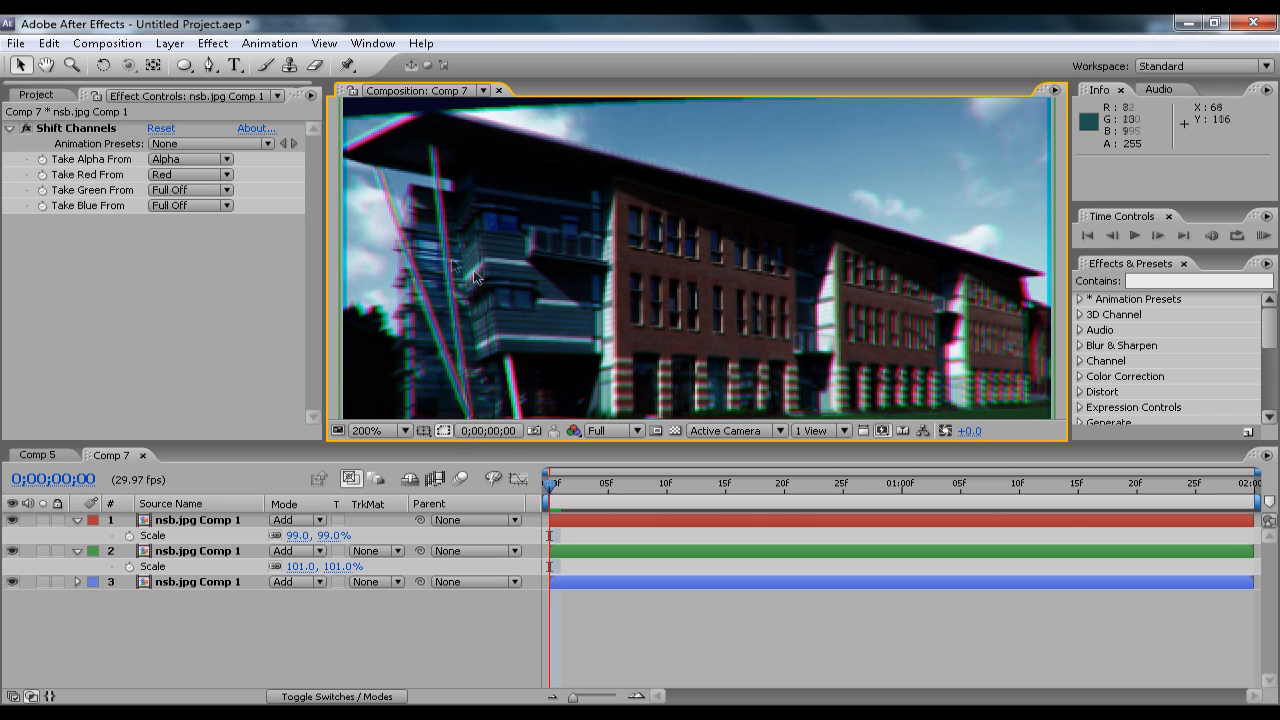
key("comma")
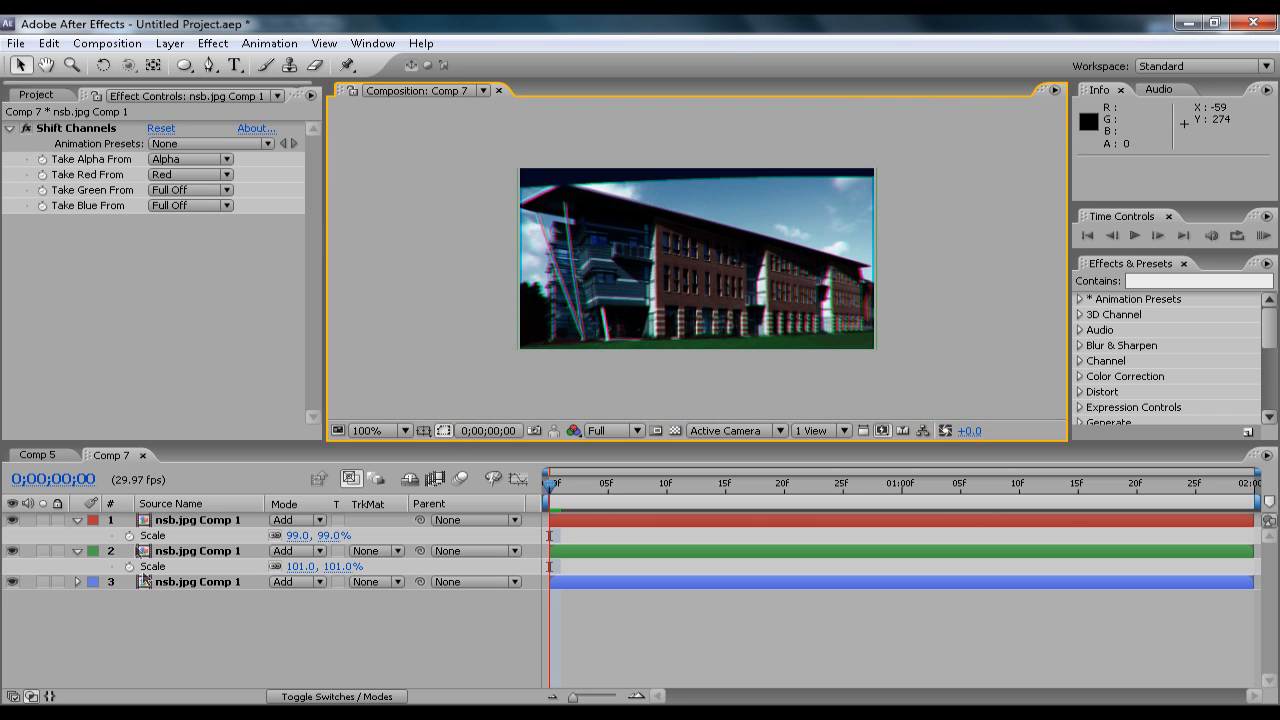
Step: Collapse the three channel layers' properties and select all of them
left_click(76, 520)
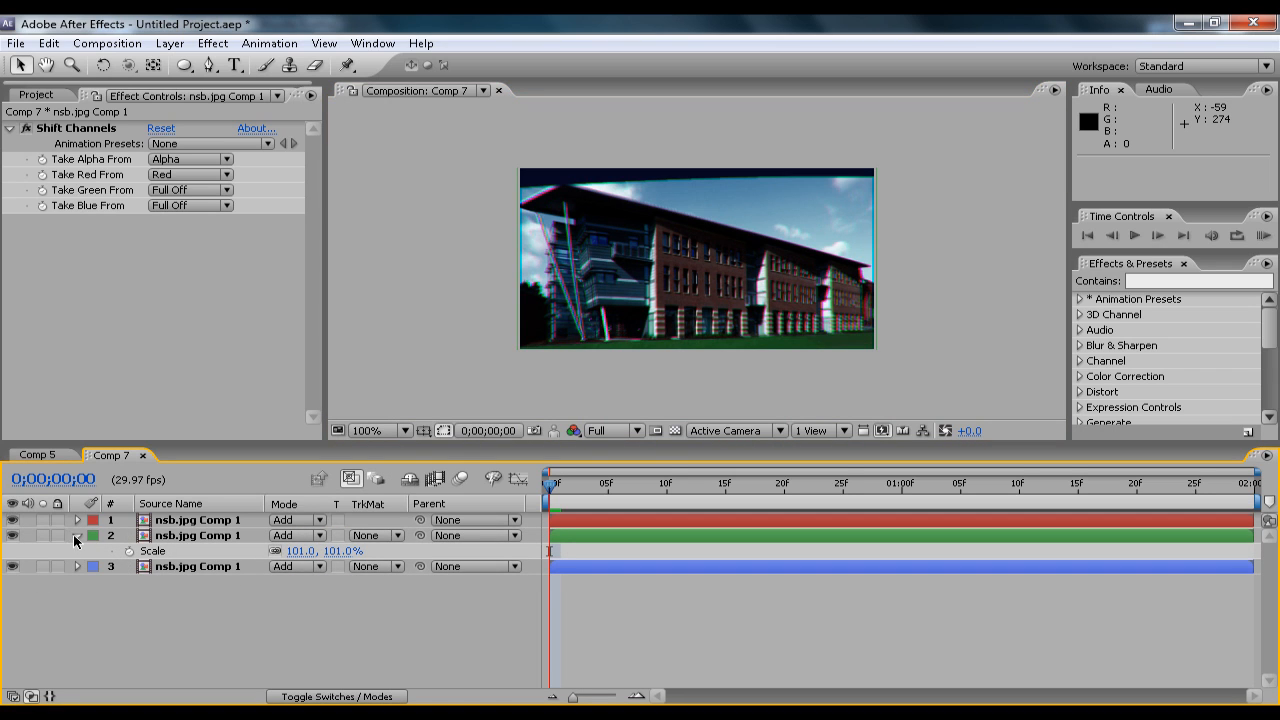
left_click(76, 535)
left_click(76, 551)
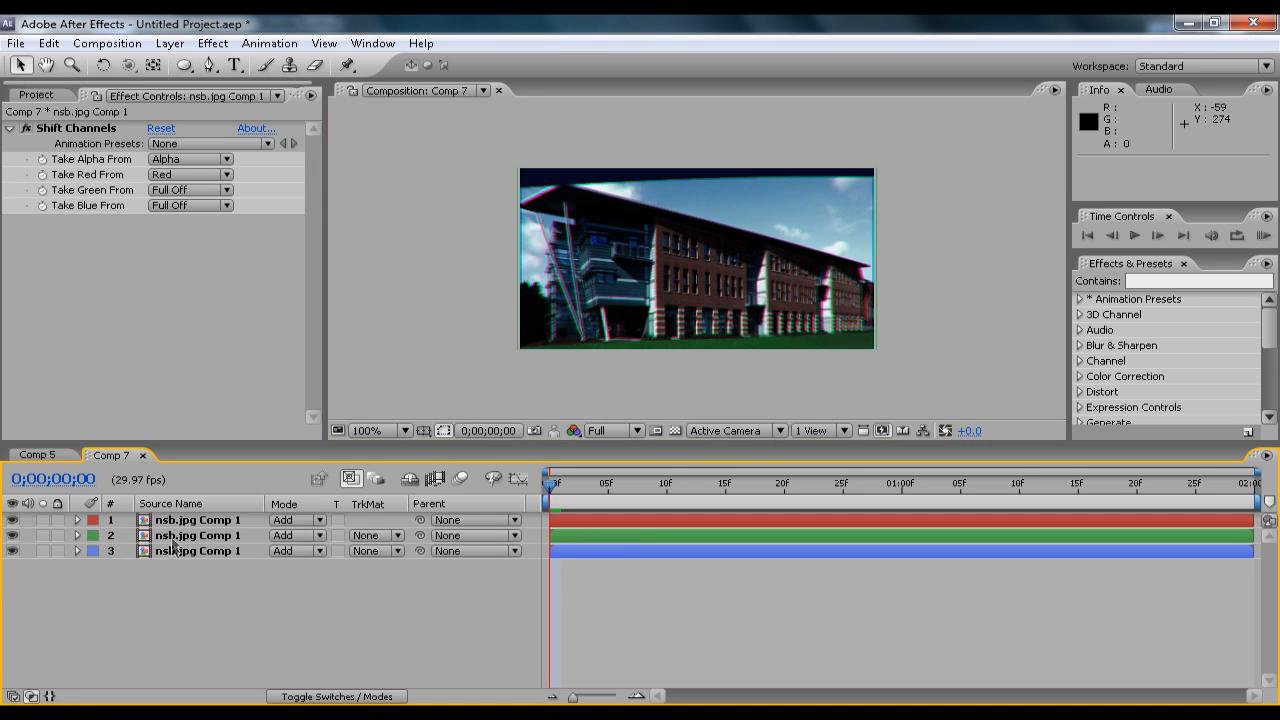
left_click_drag(174, 582, 180, 516)
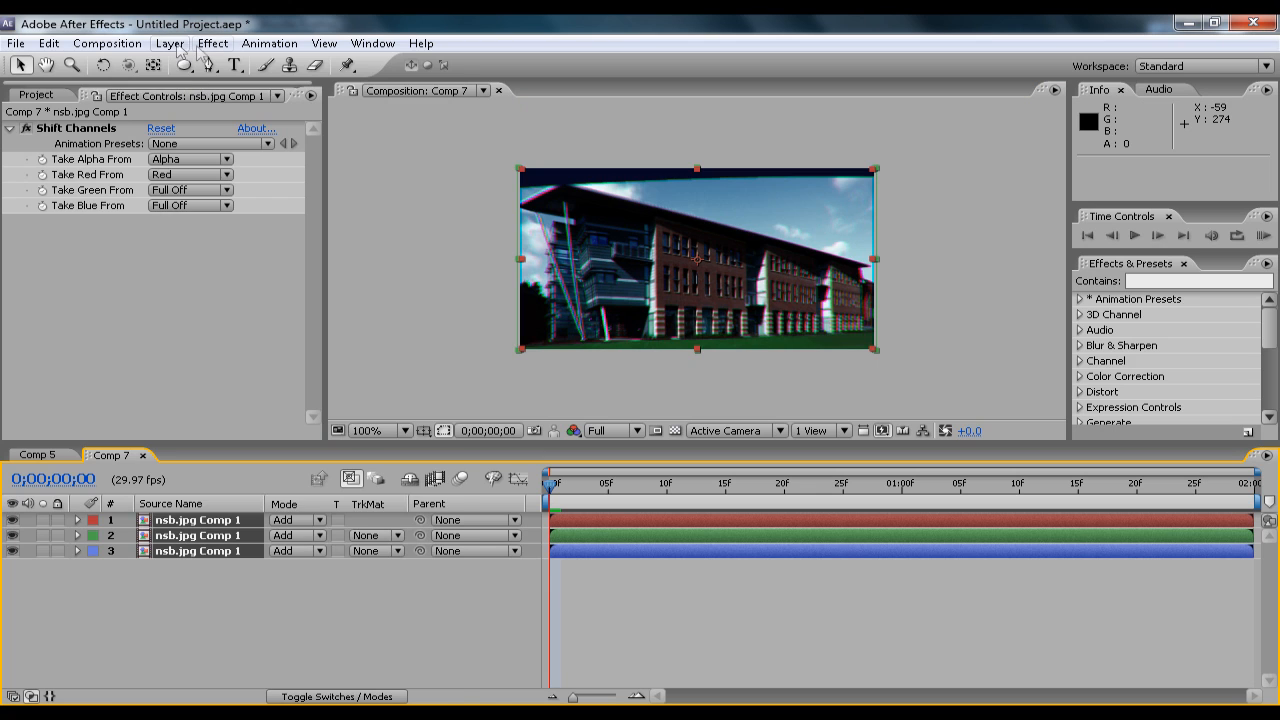
Step: Pre-compose the three layers into Pre-comp 3, moving all attributes
left_click(170, 43)
left_click(215, 714)
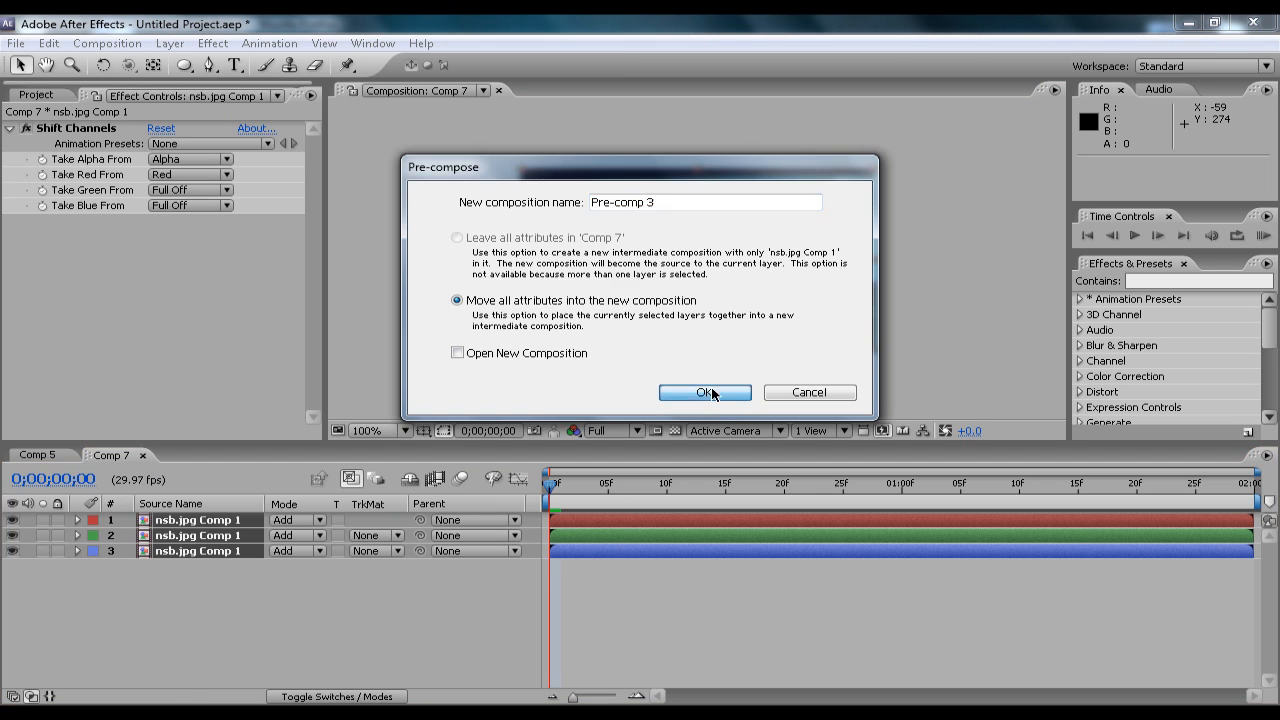
left_click(712, 394)
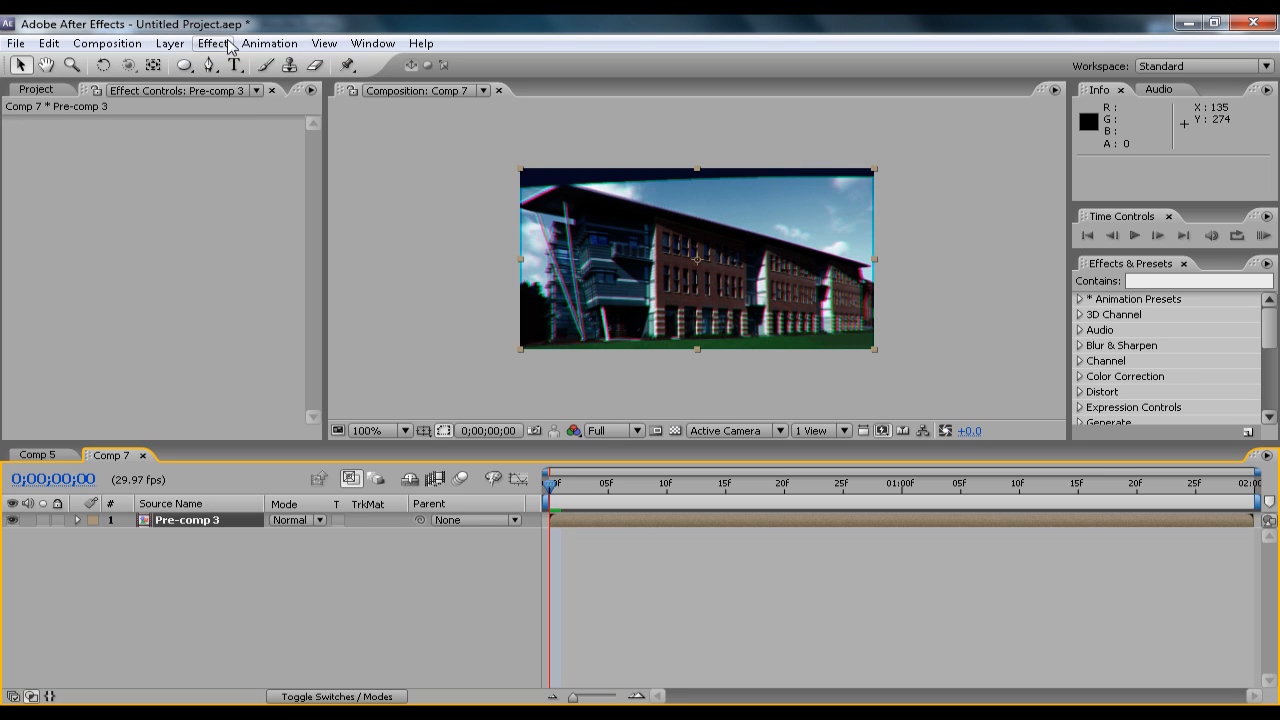
left_click(193, 522)
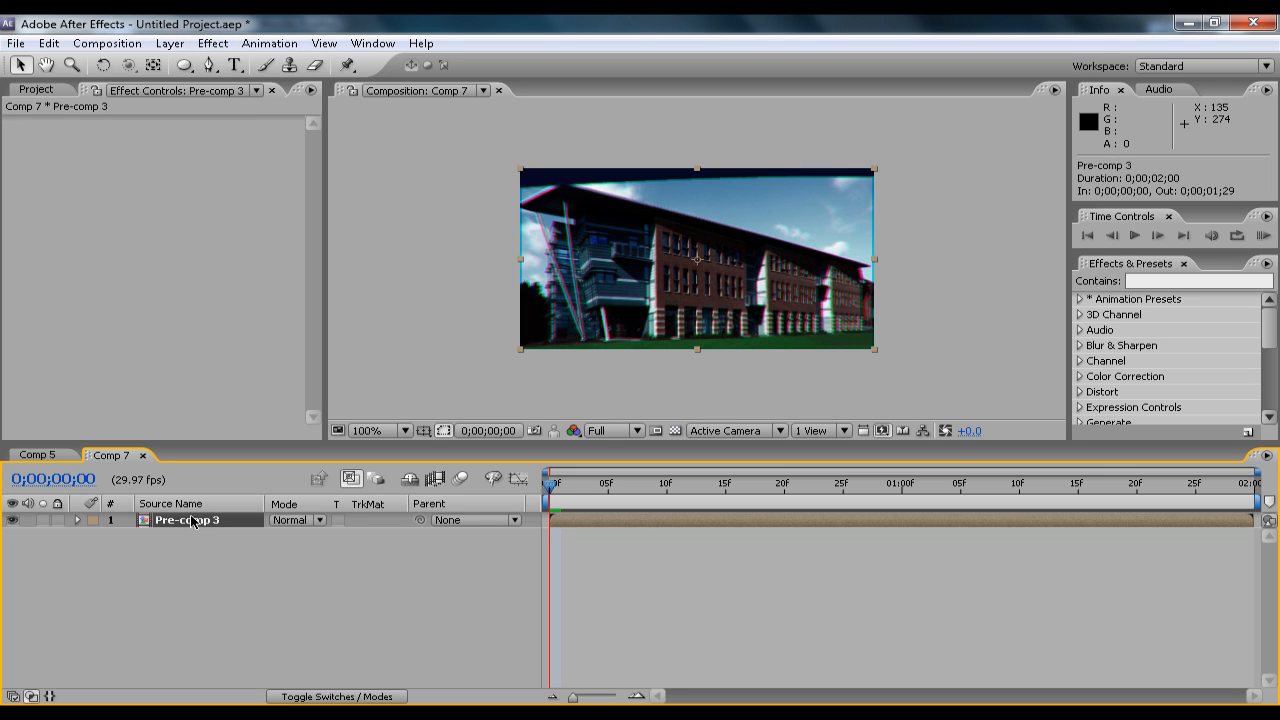
Step: Duplicate Pre-comp 3 with Ctrl+D and add a full-layer ellipse mask to the top copy
key("ctrl+d")
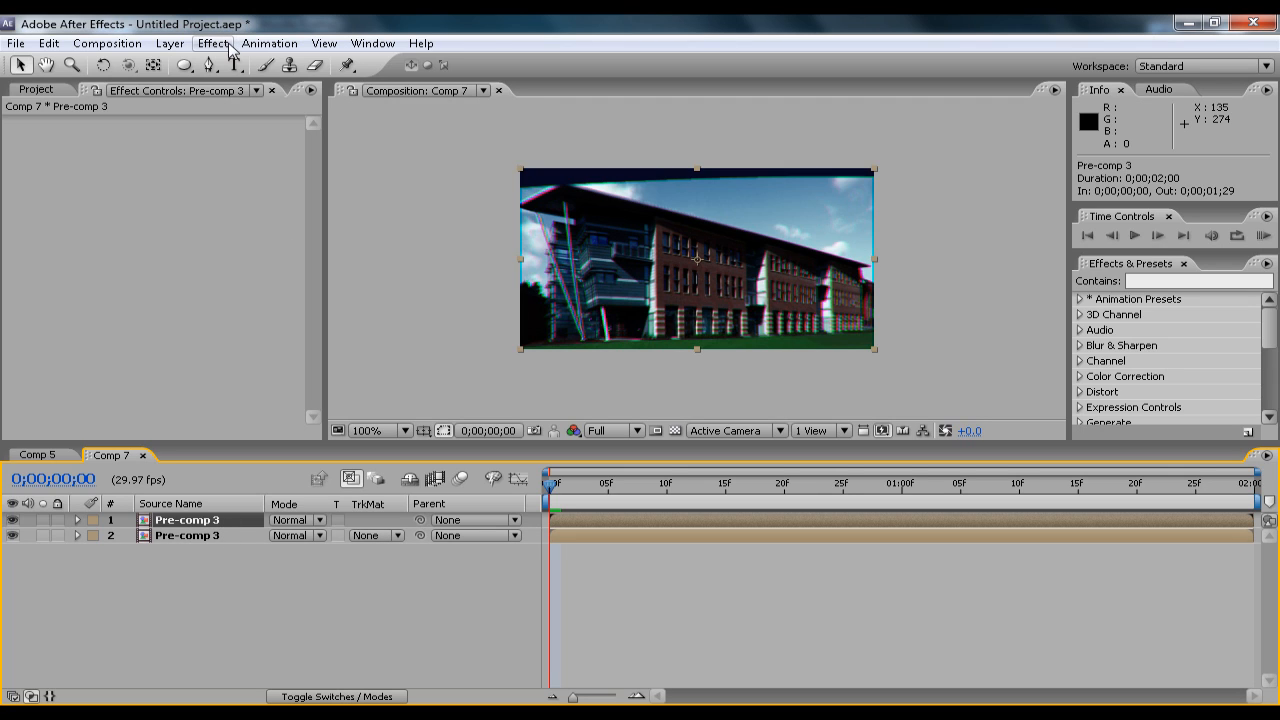
left_click(190, 66)
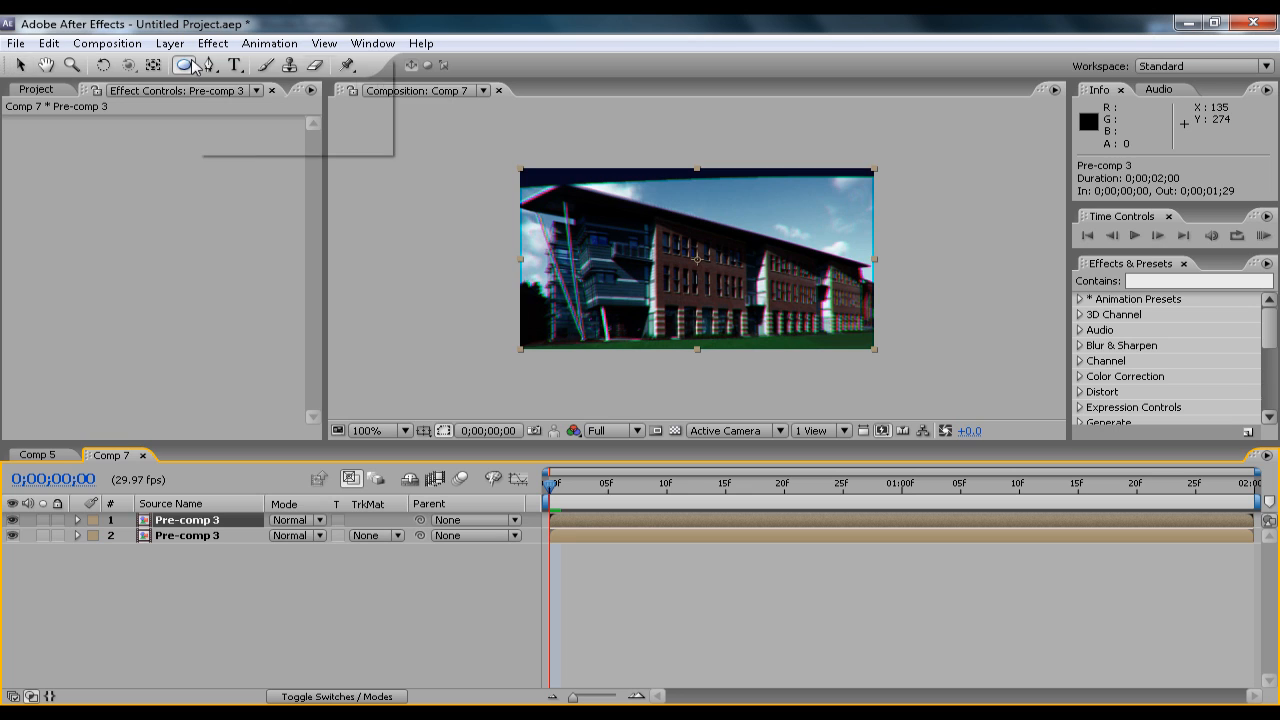
left_click(240, 105)
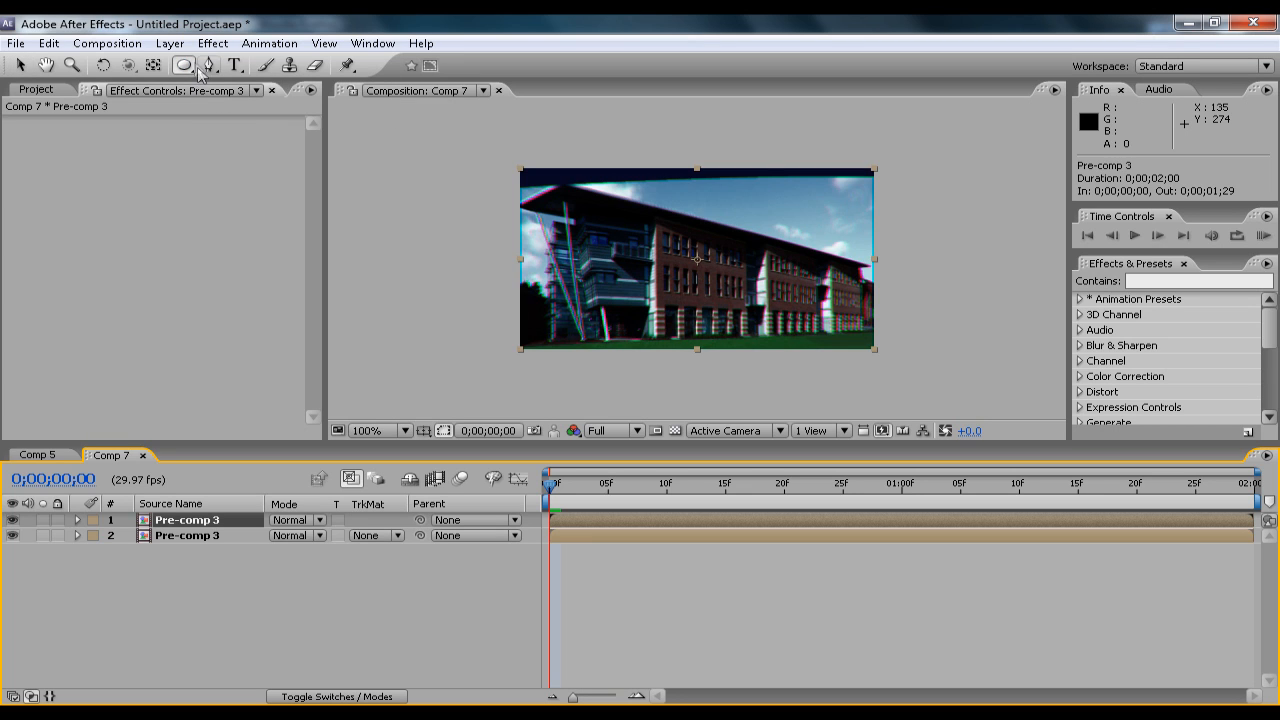
double_click(184, 65)
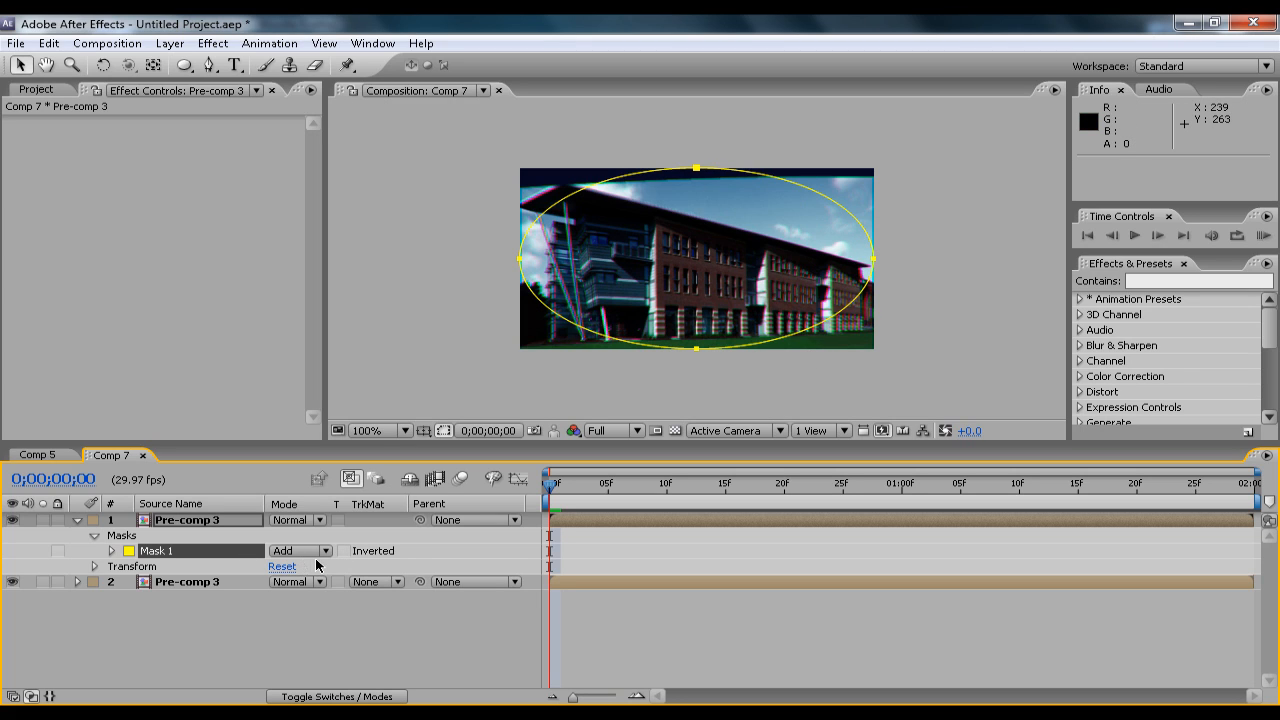
left_click(212, 43)
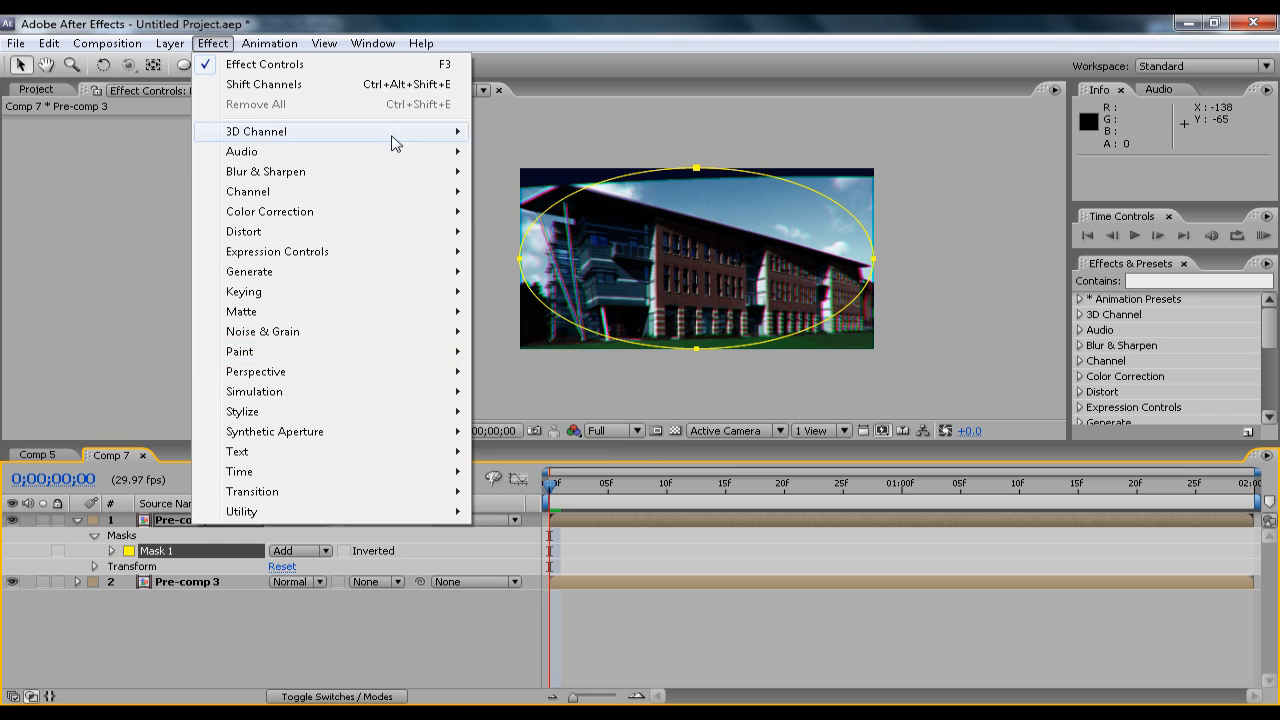
mouse_move(266, 171)
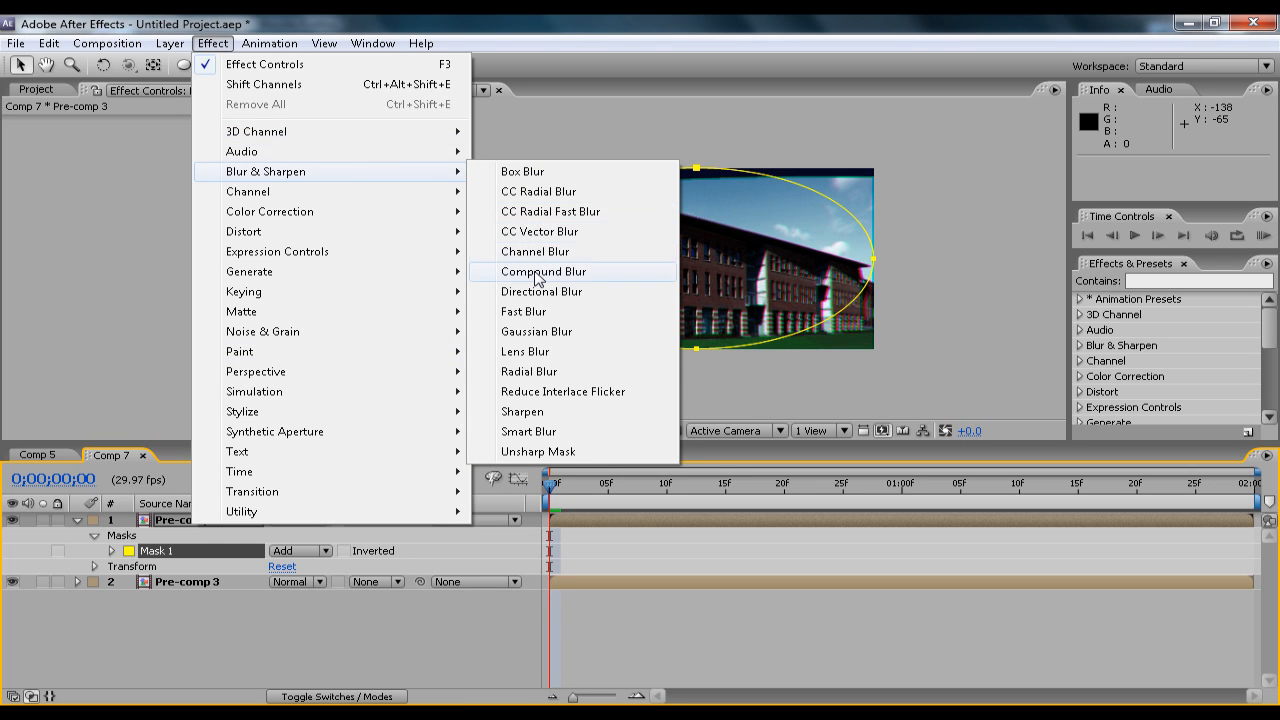
Step: Apply Radial Blur, invert Mask 1 and feather its edge to 104 pixels
left_click(545, 372)
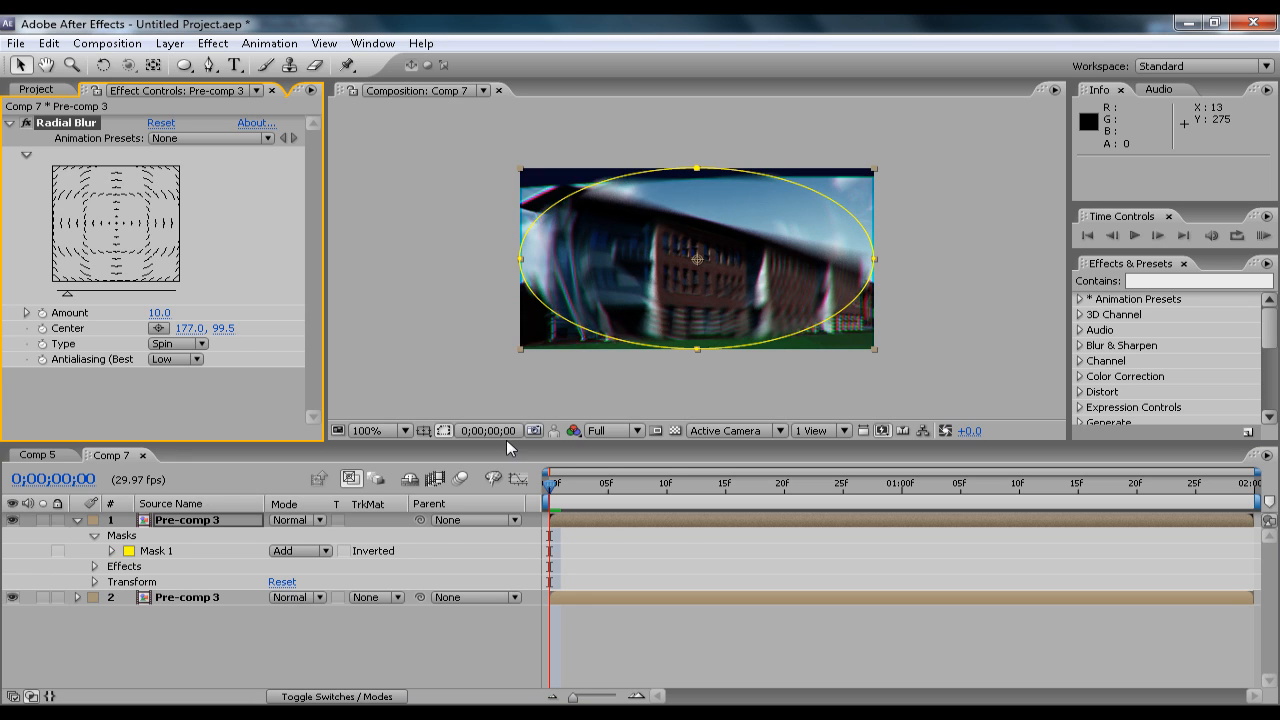
left_click(343, 551)
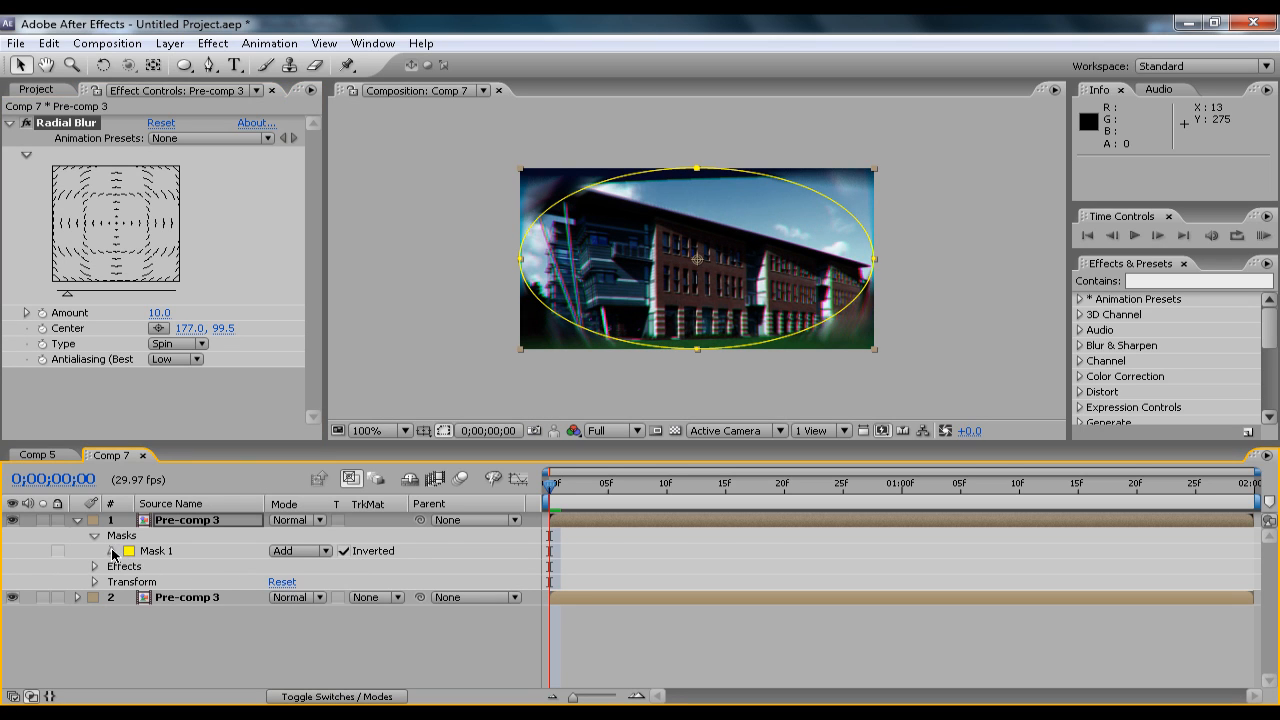
left_click(111, 551)
mouse_move(296, 582)
left_mouse_down()
mouse_move(408, 594)
mouse_move(372, 596)
left_mouse_up()
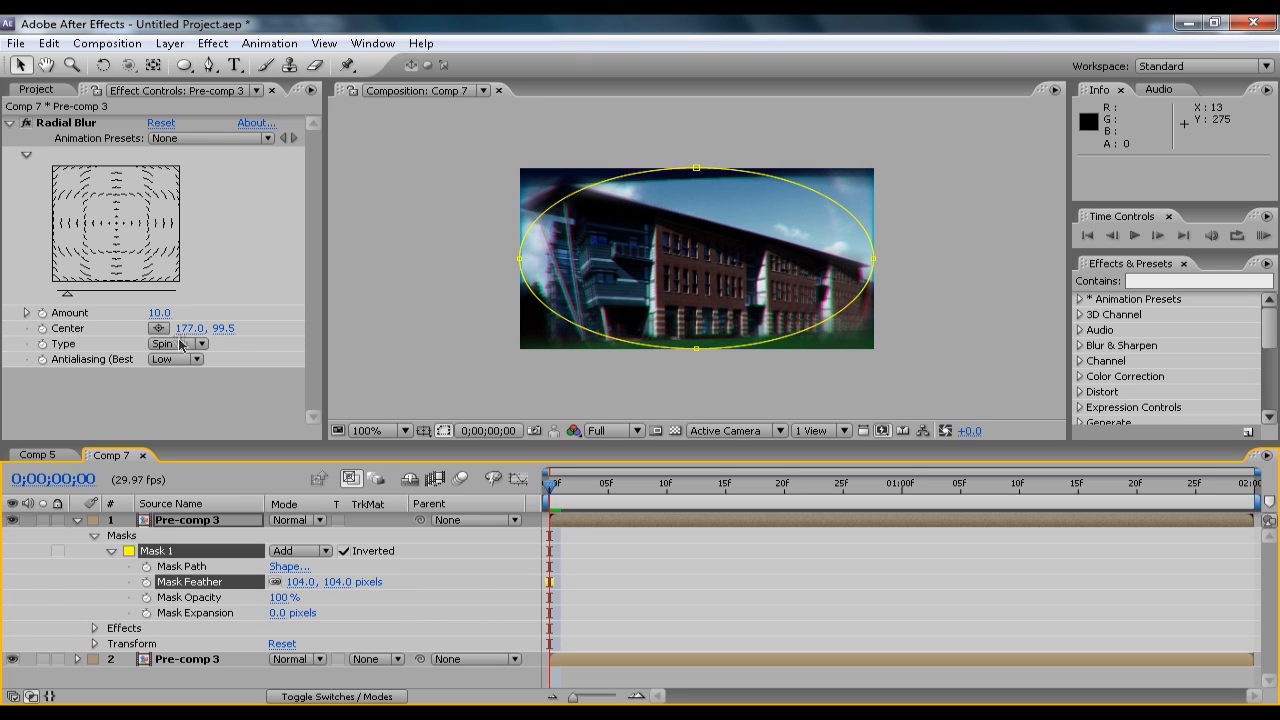
left_click(153, 312)
Step: Set the Radial Blur amount to 3 and collapse the layer's properties
left_click_drag(153, 312, 145, 312)
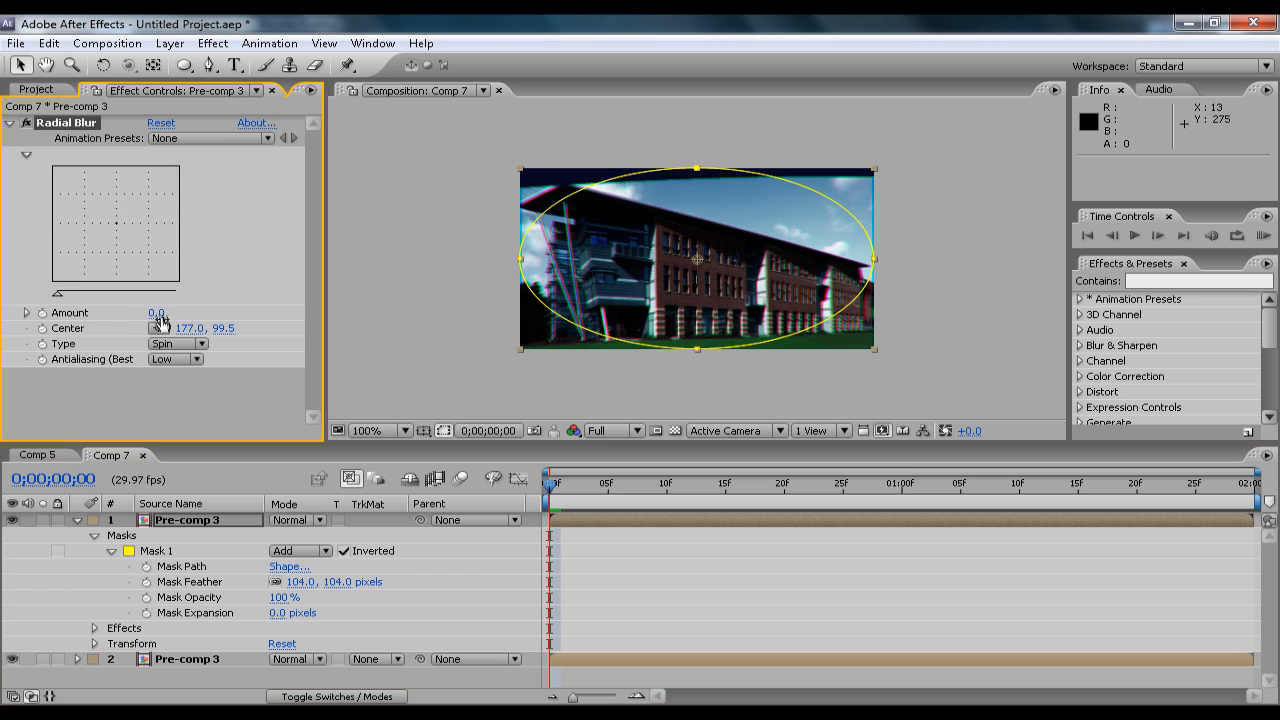
left_click(160, 313)
key("BackSpace")
type("3")
key("Return")
left_click(460, 209)
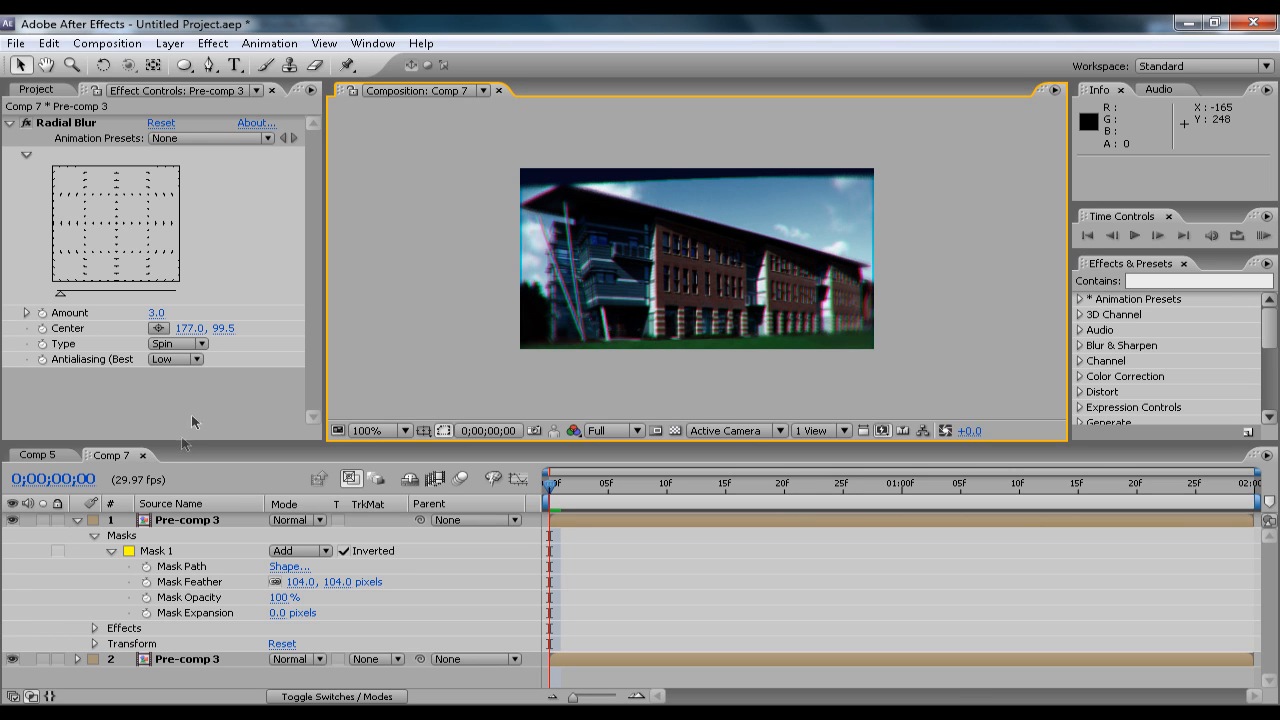
left_click(78, 521)
left_click(160, 520)
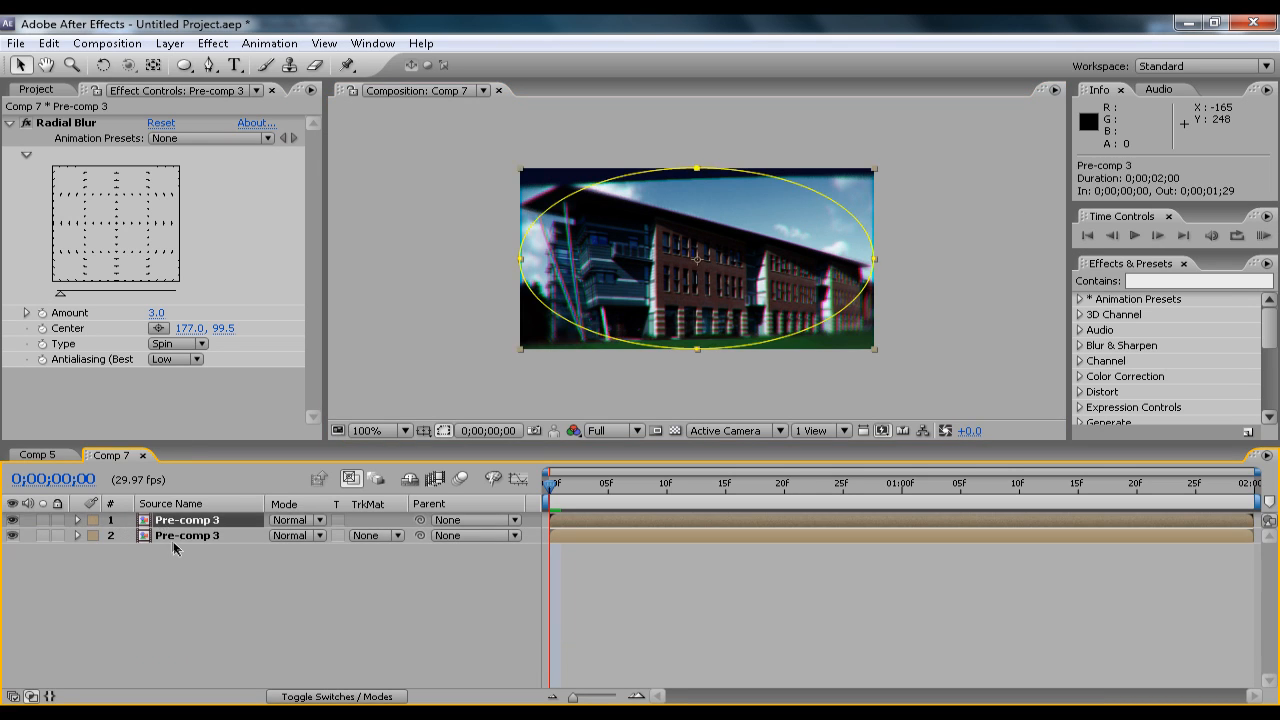
left_click(173, 561)
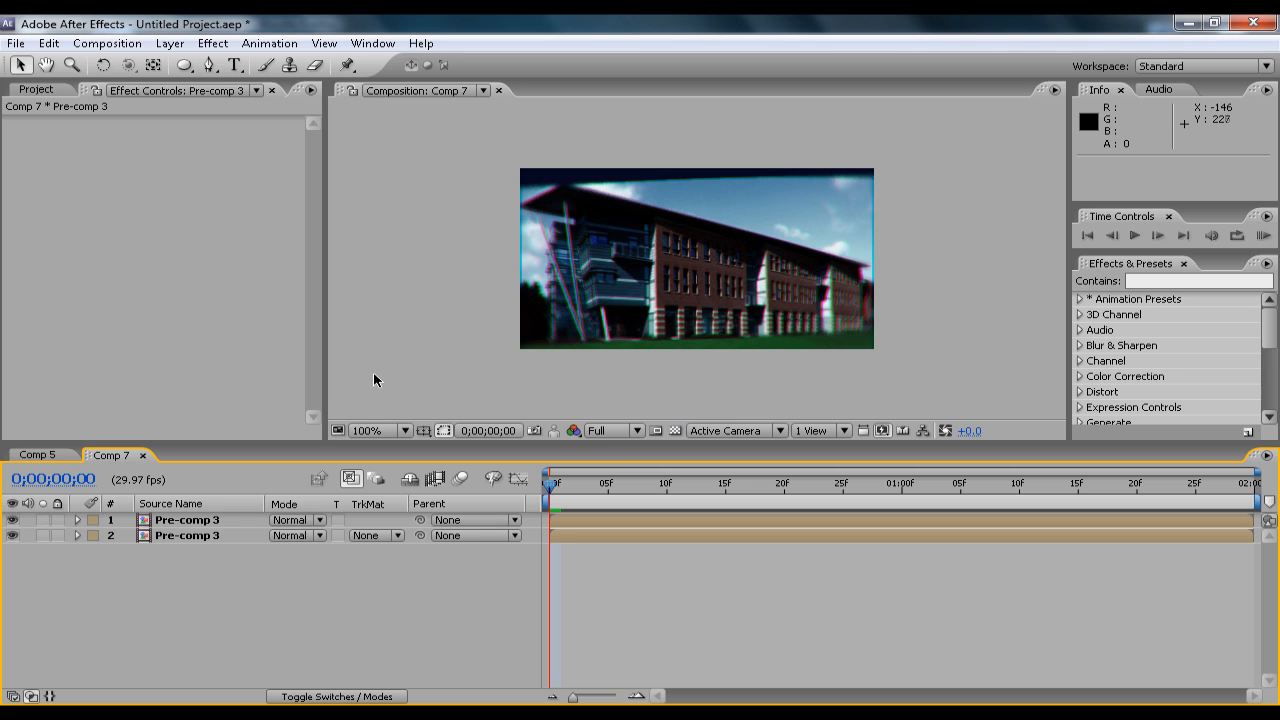
left_click(243, 535)
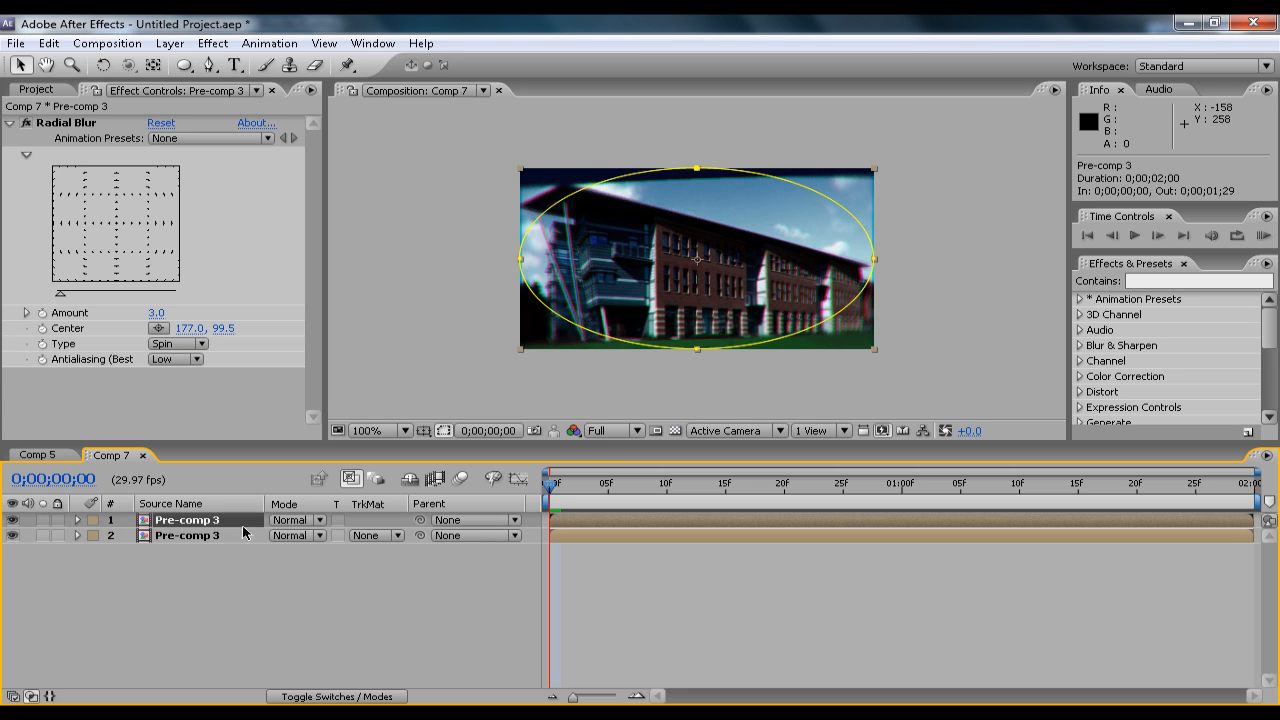
left_click(220, 575)
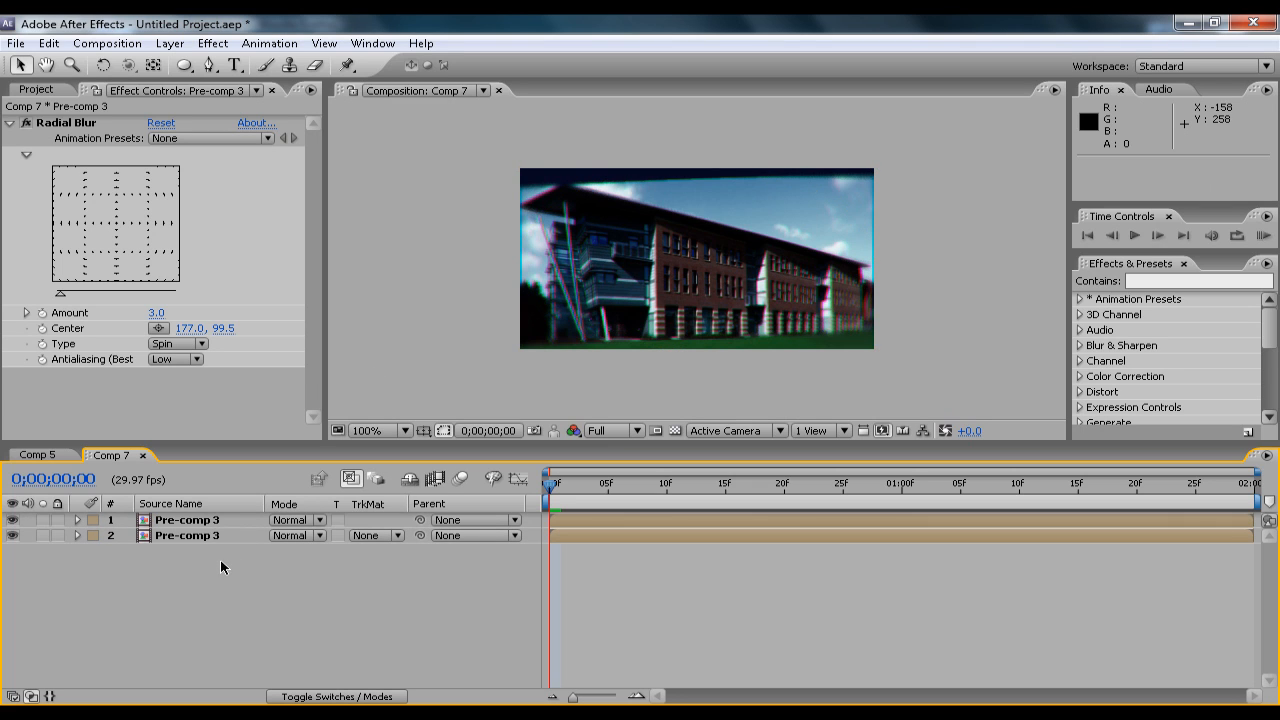